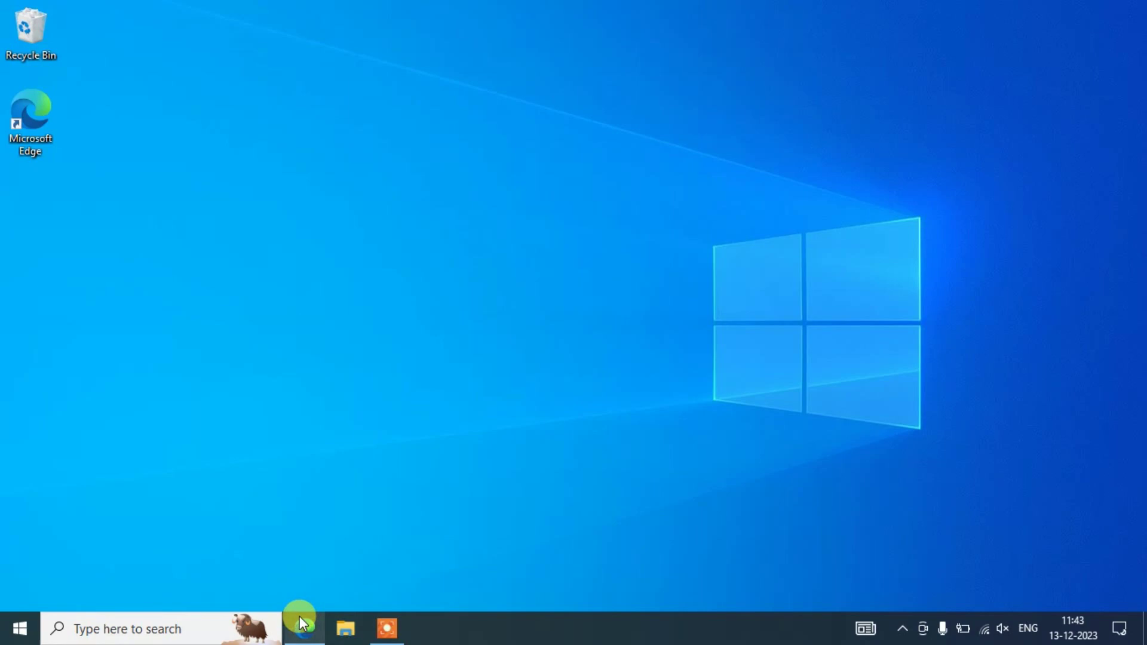
Step: Search Bing for 'jdk download' and open the 'Java Downloads | Oracle' result
text(jdk download)
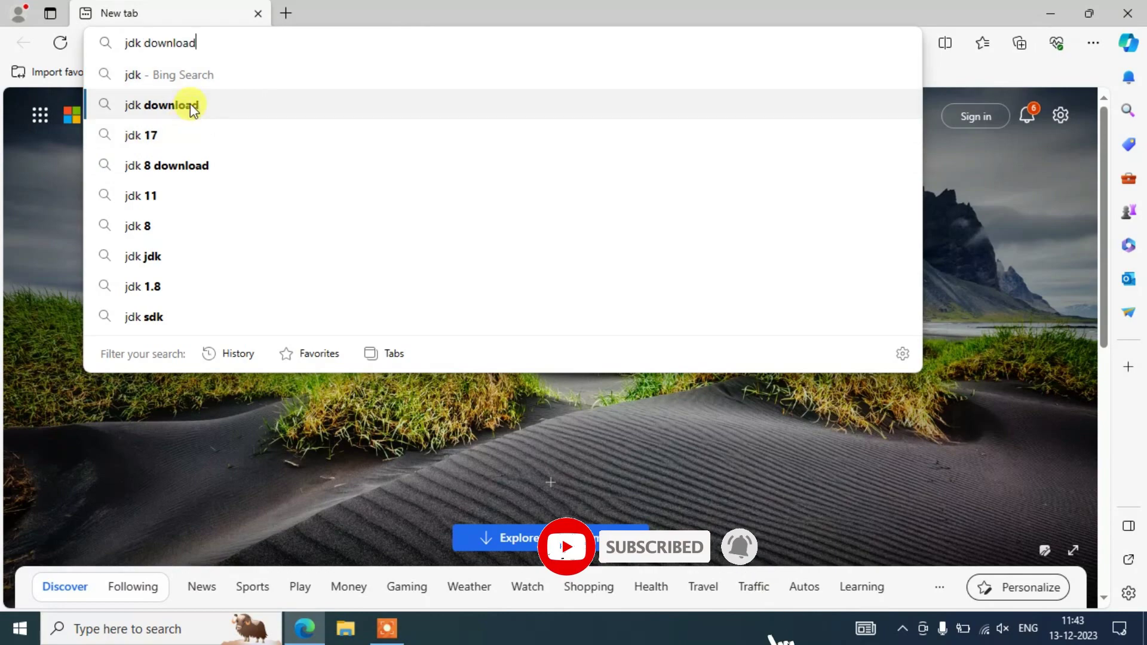
click(187, 105)
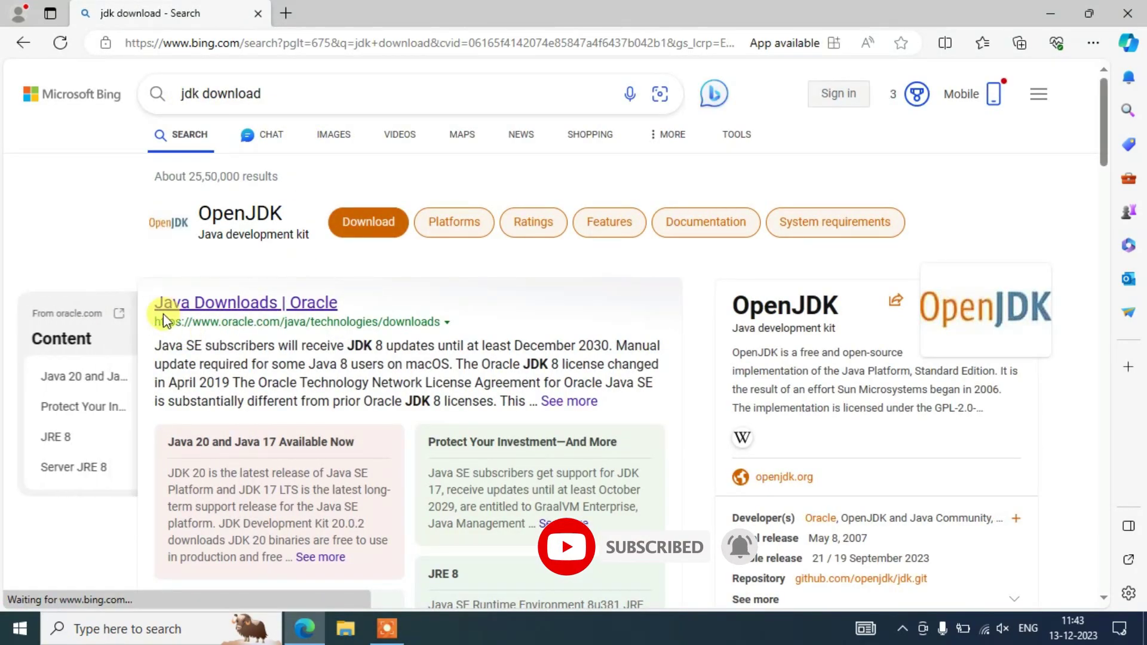
click(220, 304)
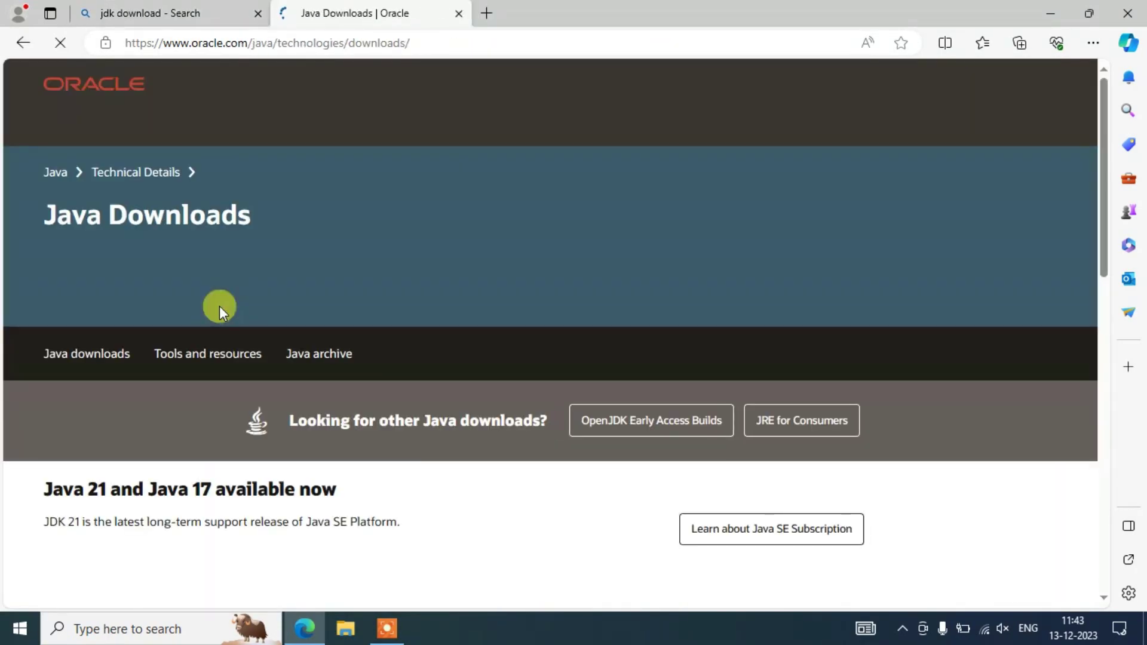
Step: Scroll Oracle's page to JDK 21 and show its Windows download options
click(390, 43)
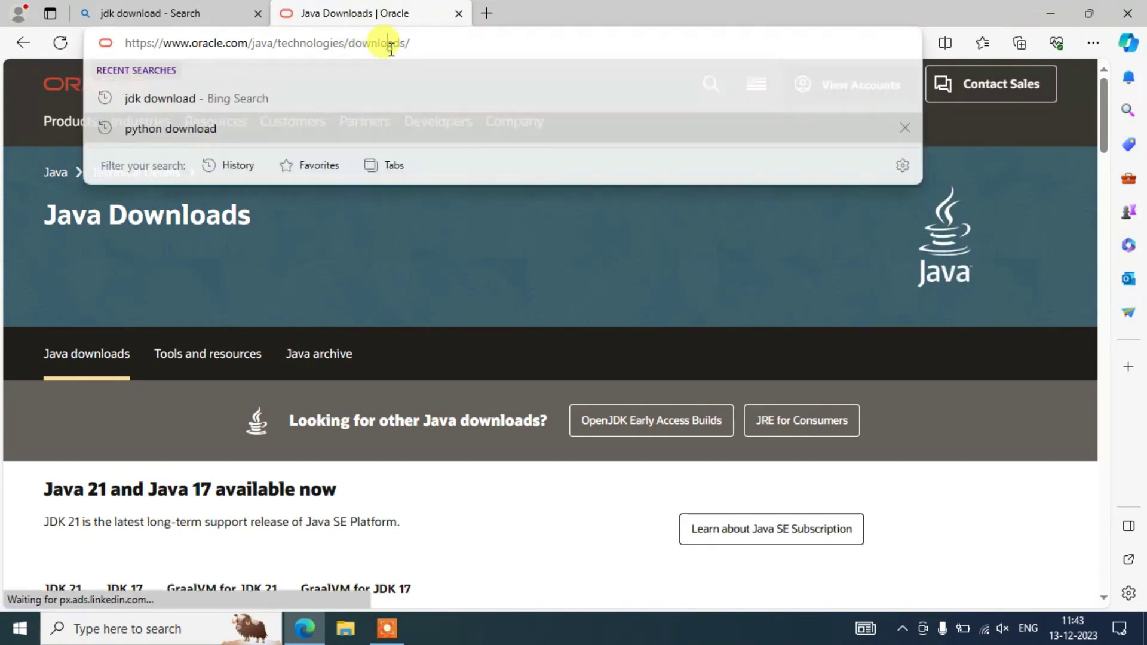
click(345, 272)
scroll(346, 272, down, 3)
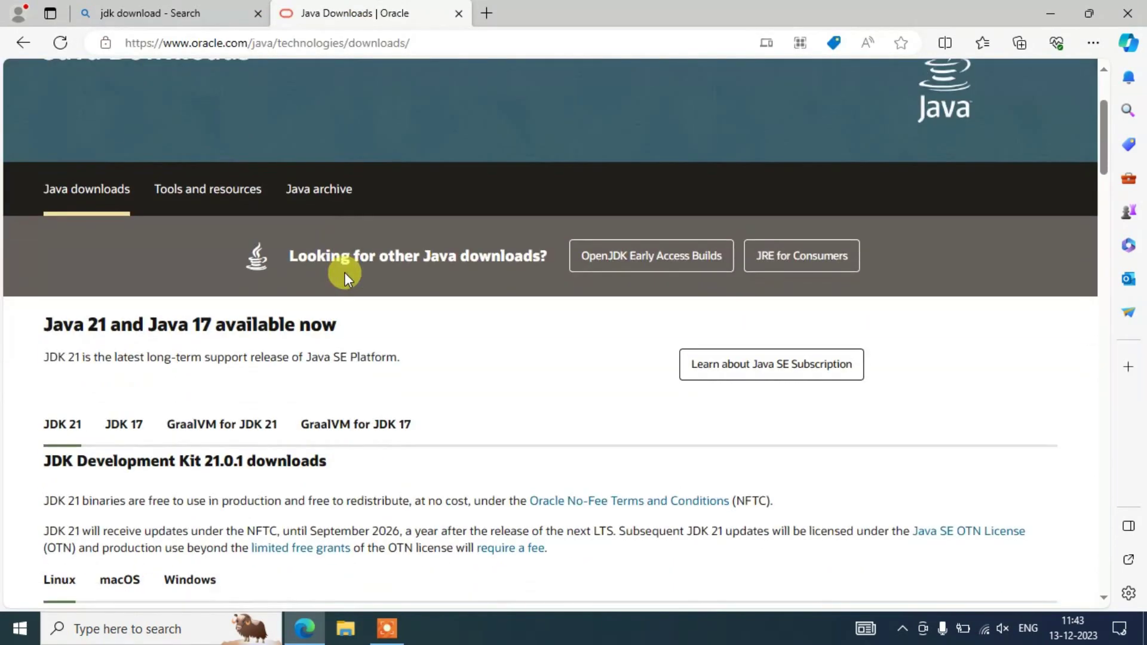
scroll(358, 263, down, 4)
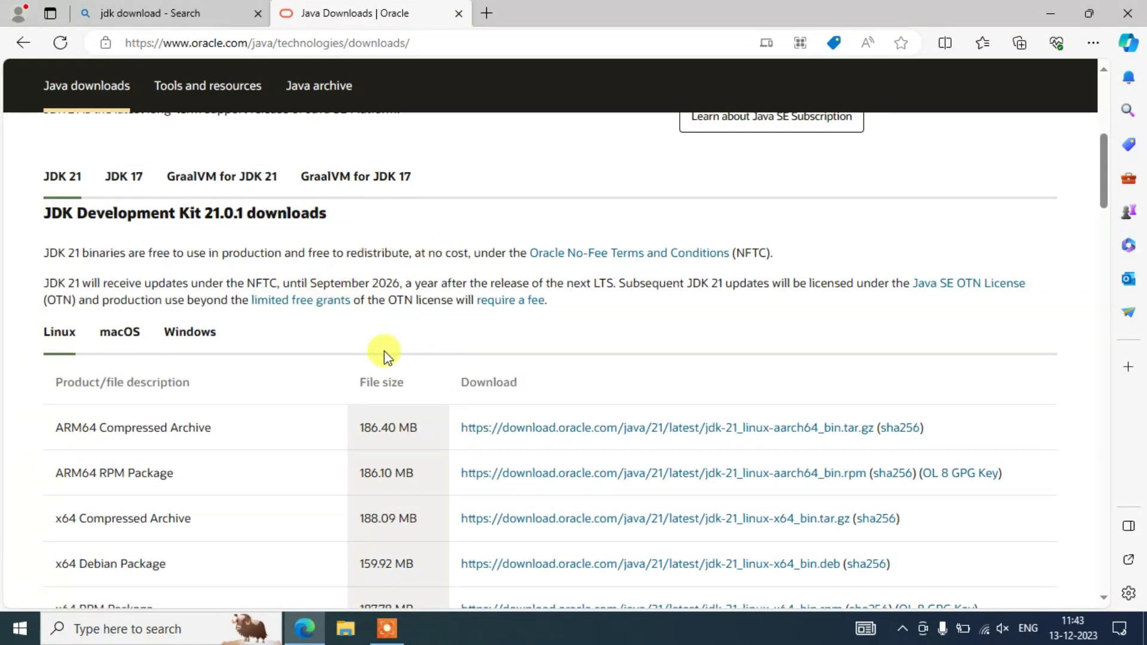
click(215, 350)
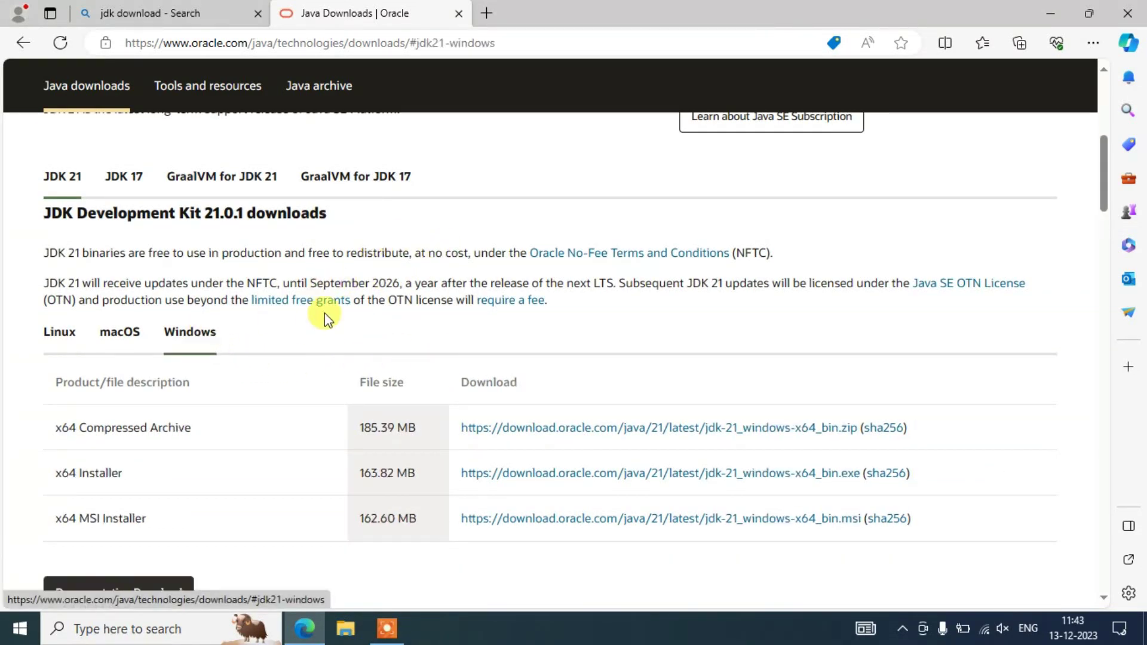
Step: Start the JDK 21 x64 MSI installer download, then cancel it and close the downloads flyout
scroll(324, 313, down, 1)
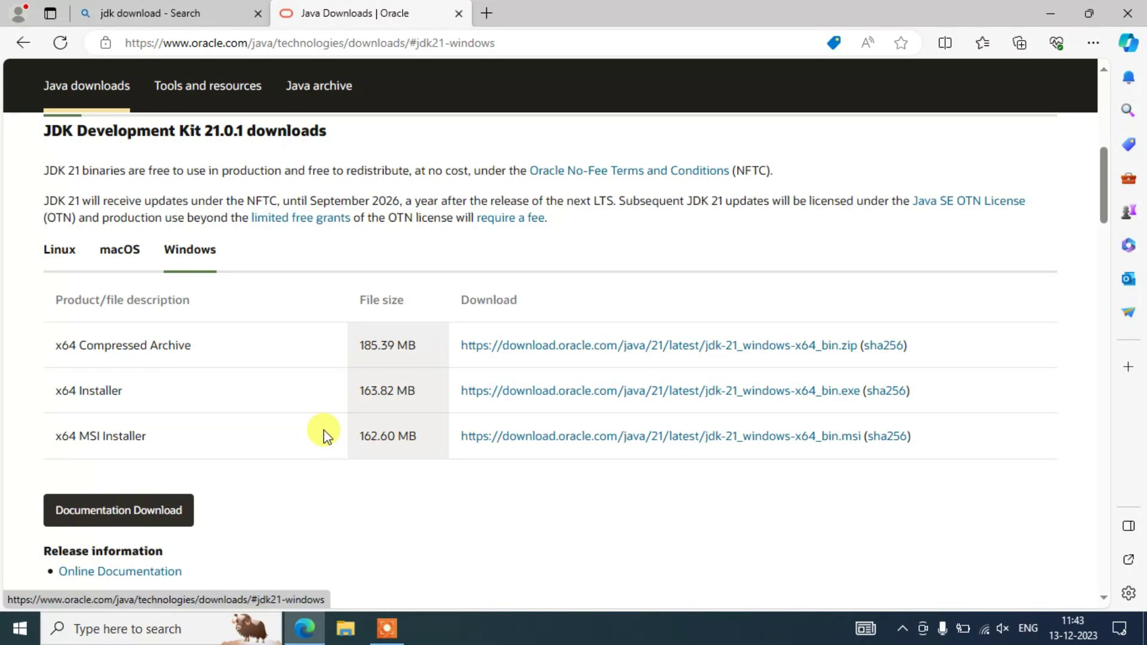
click(189, 250)
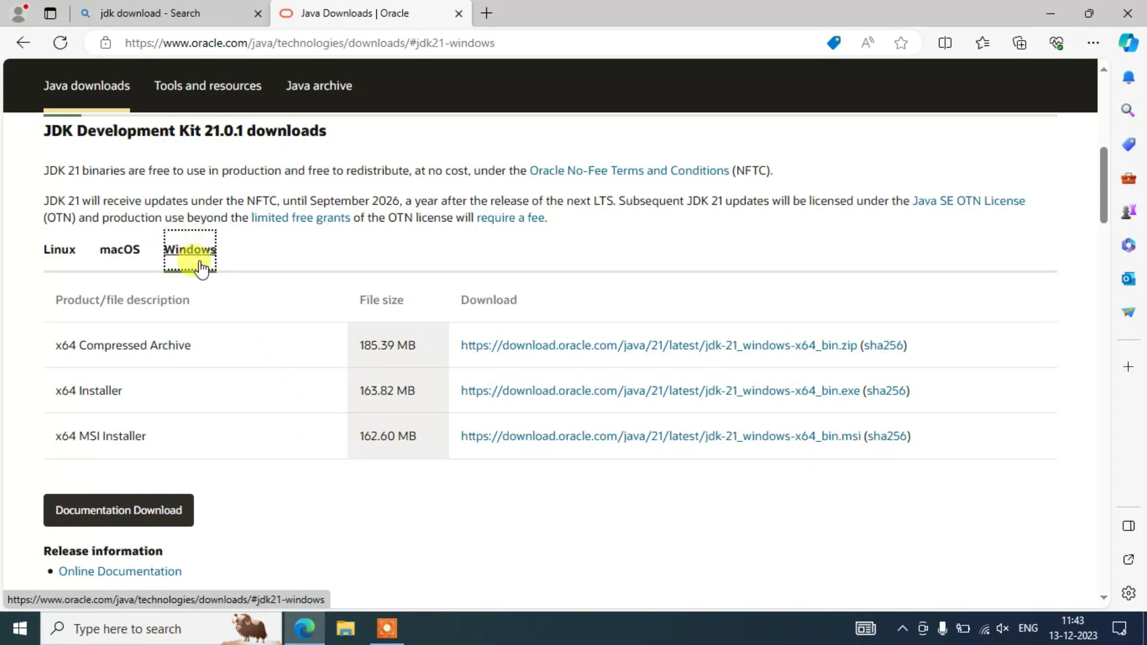
click(543, 448)
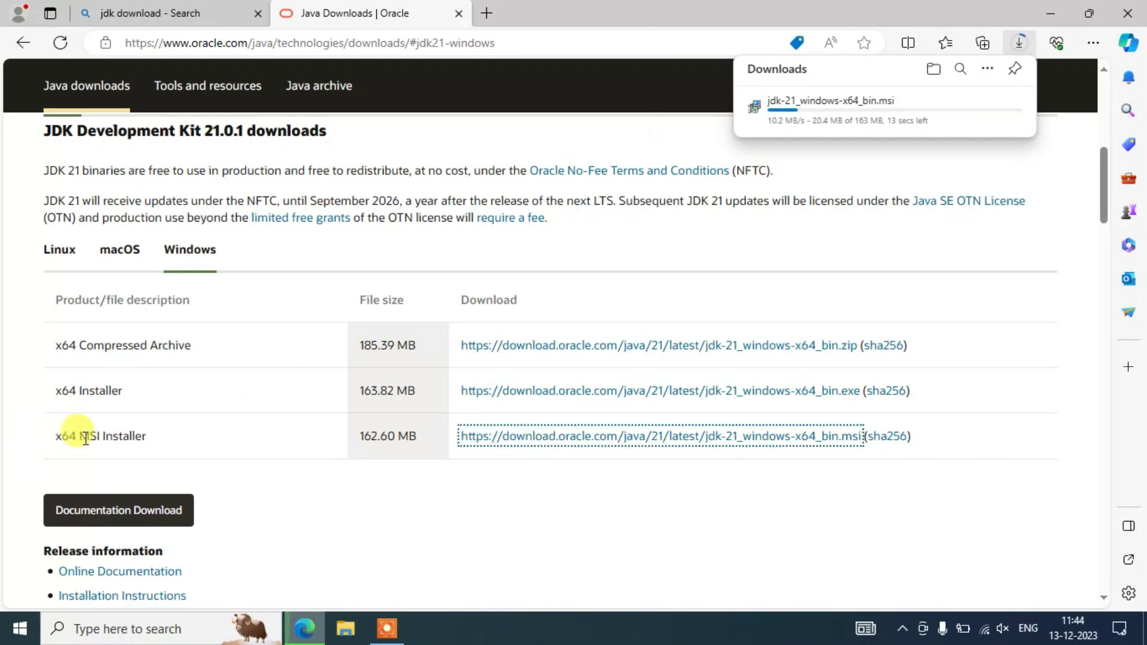
mouse_move(789, 115)
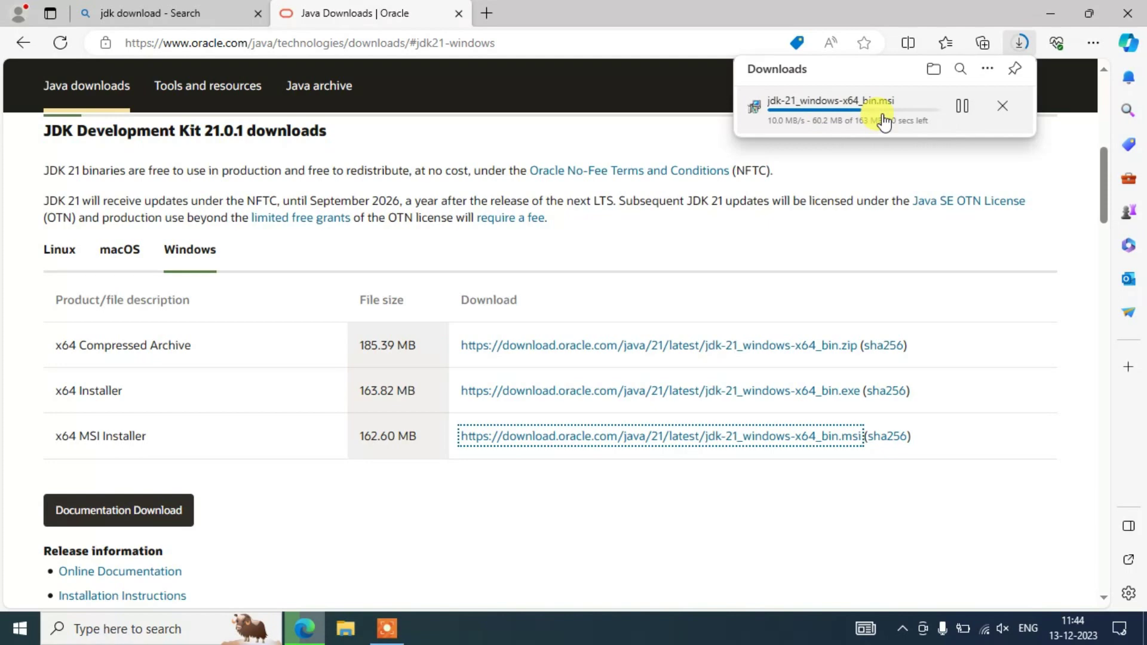
click(1004, 107)
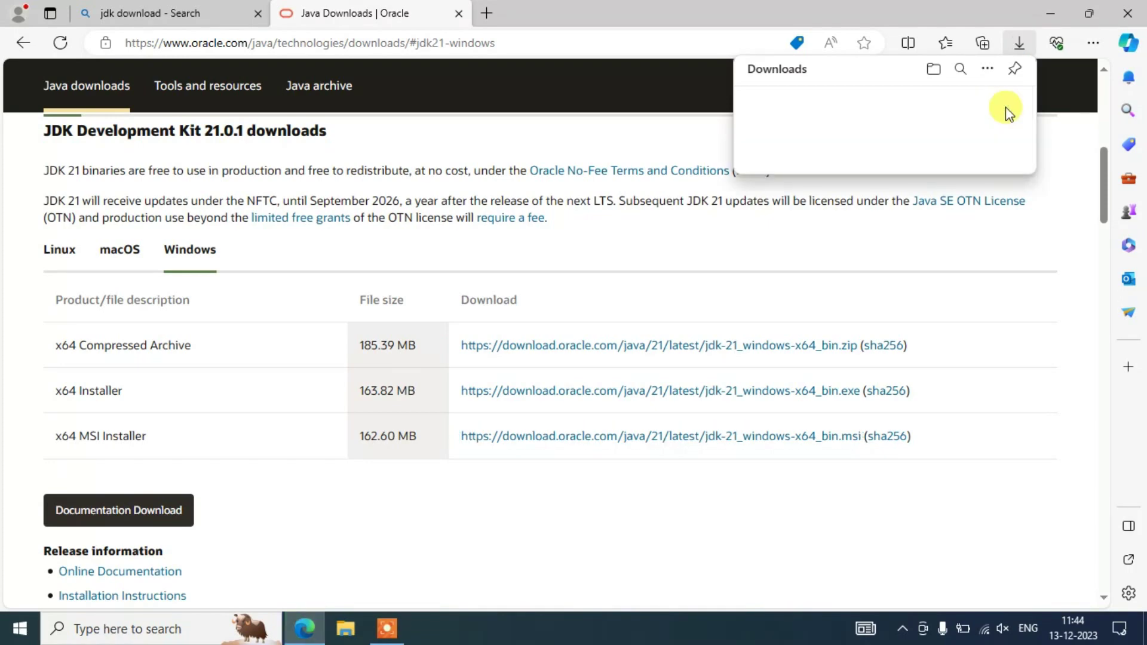
click(1031, 251)
Step: Launch the jdk-21 installer from the Downloads\Software folder in File Explorer
click(1053, 13)
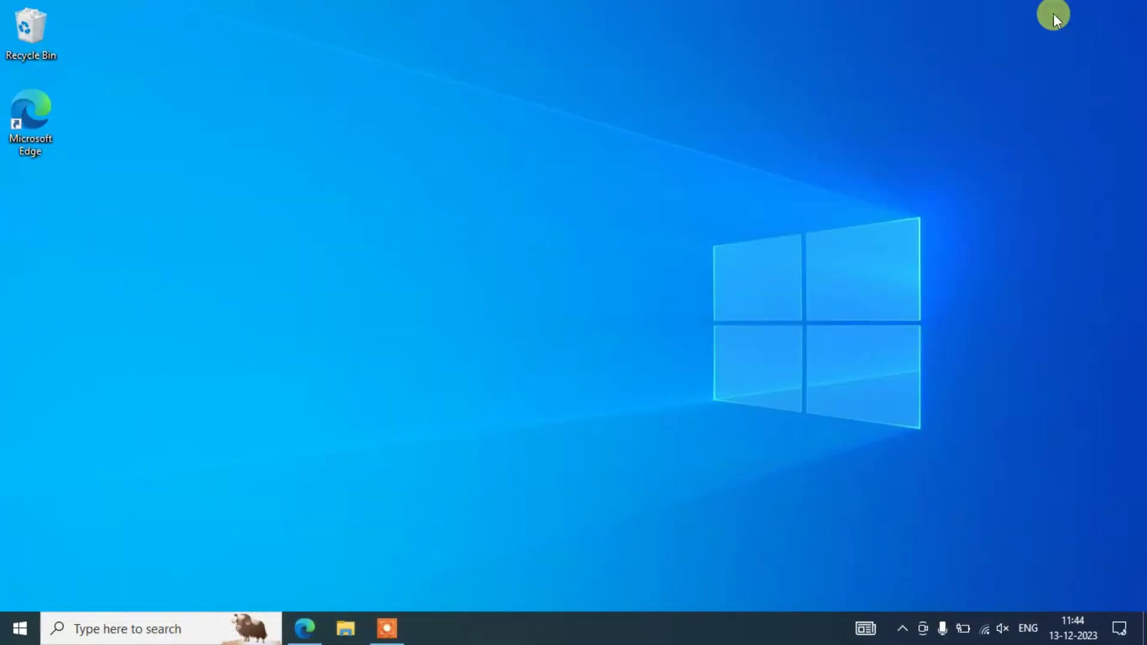
click(347, 631)
click(180, 147)
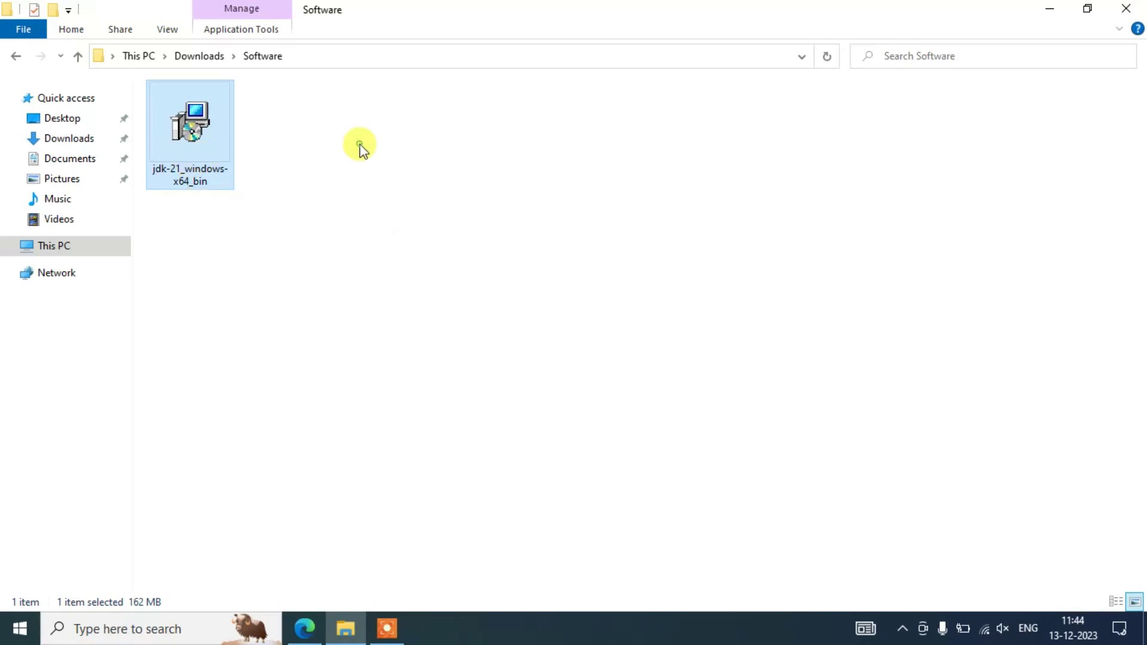
double_click(215, 135)
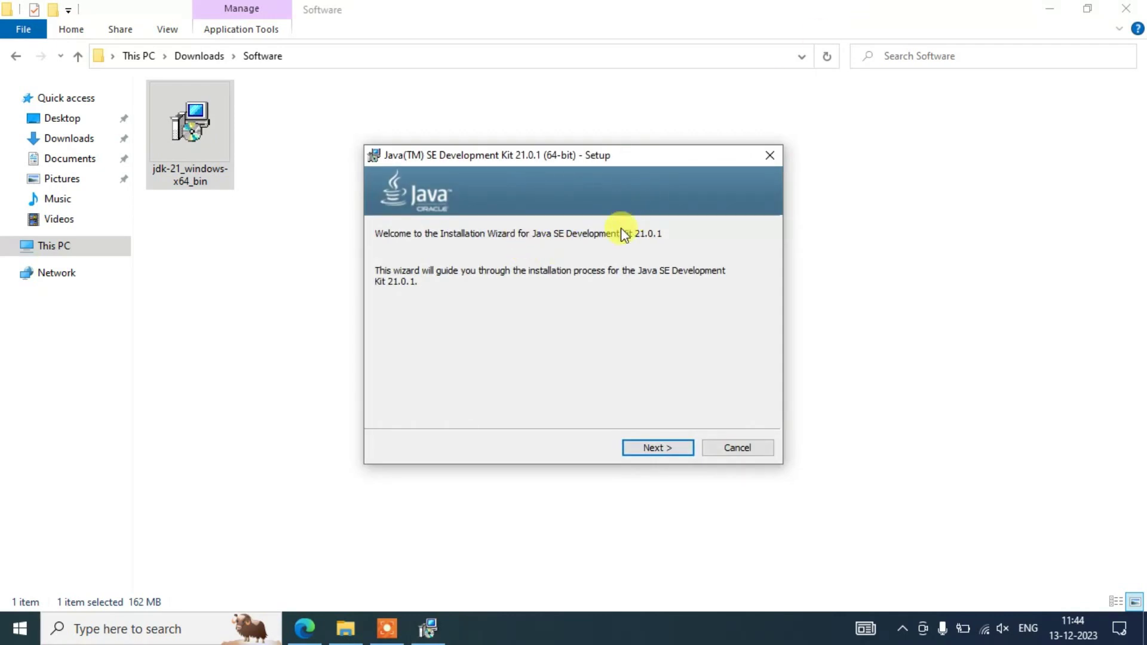
Step: Run the setup wizard, keeping the default jdk-21 install folder, and close it when finished
click(664, 449)
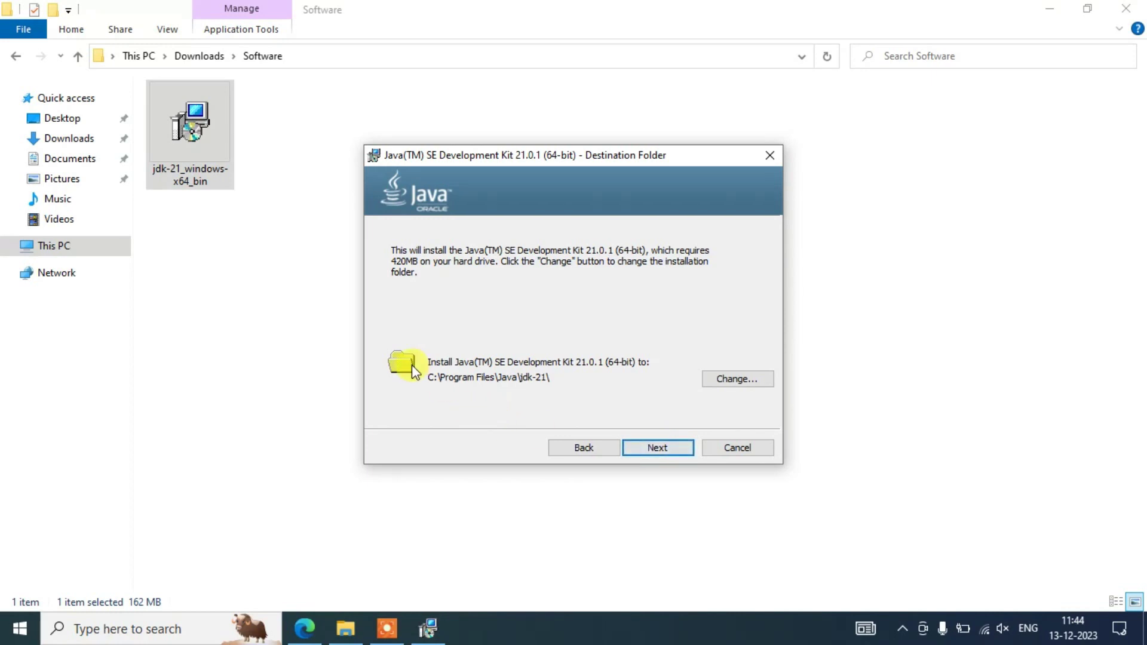
click(723, 380)
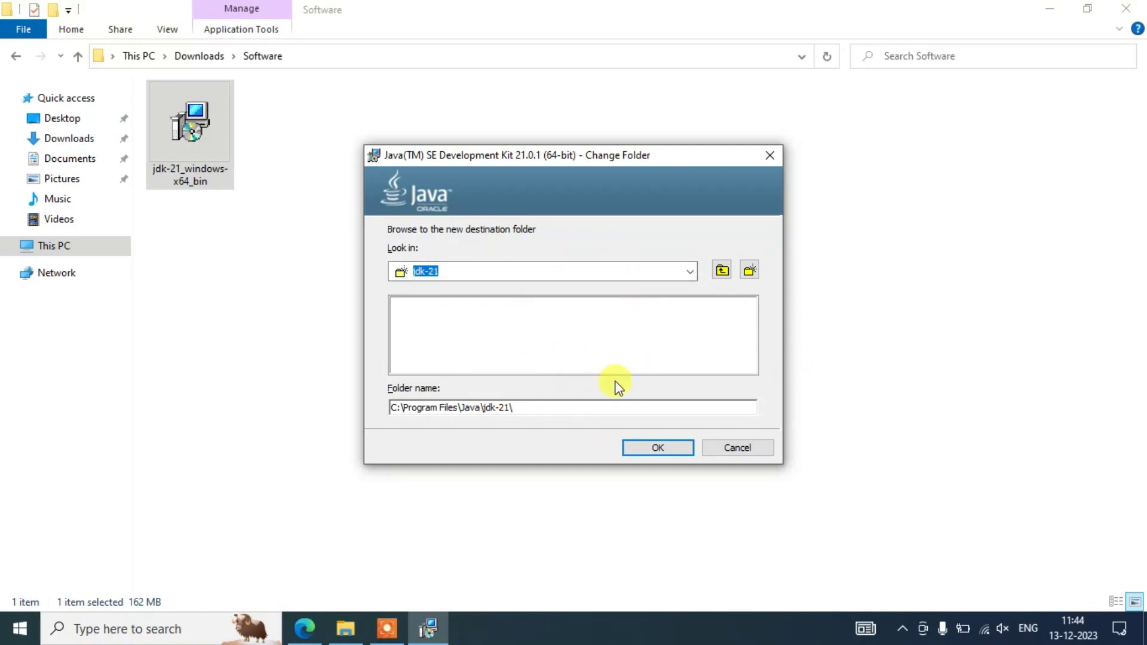
drag(529, 409, 255, 410)
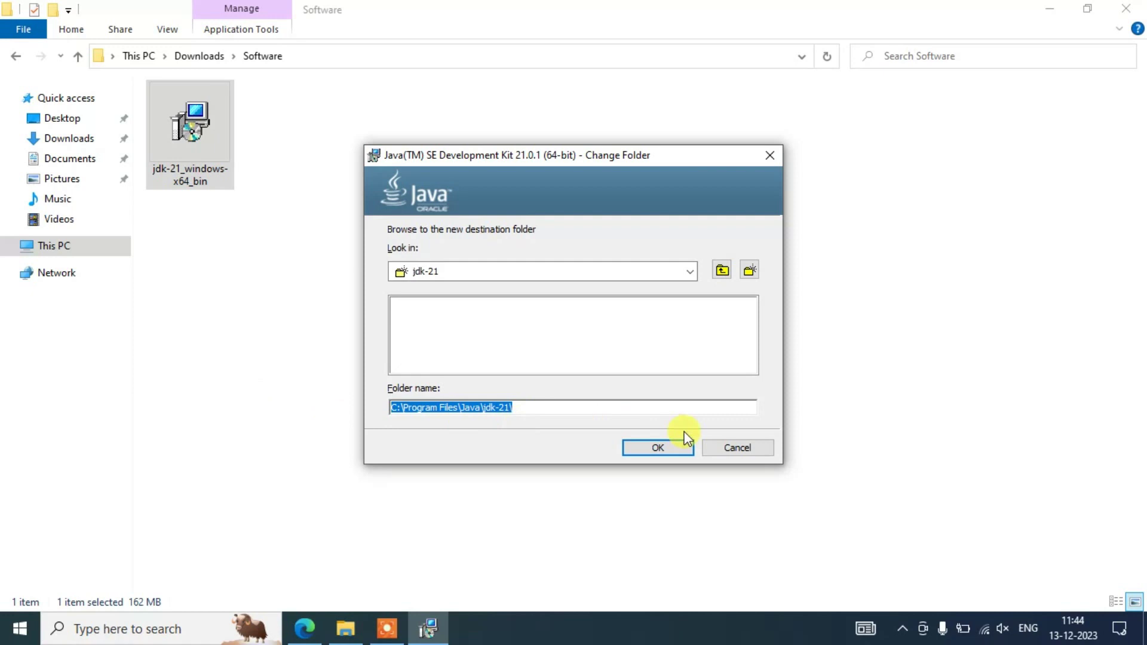
click(738, 447)
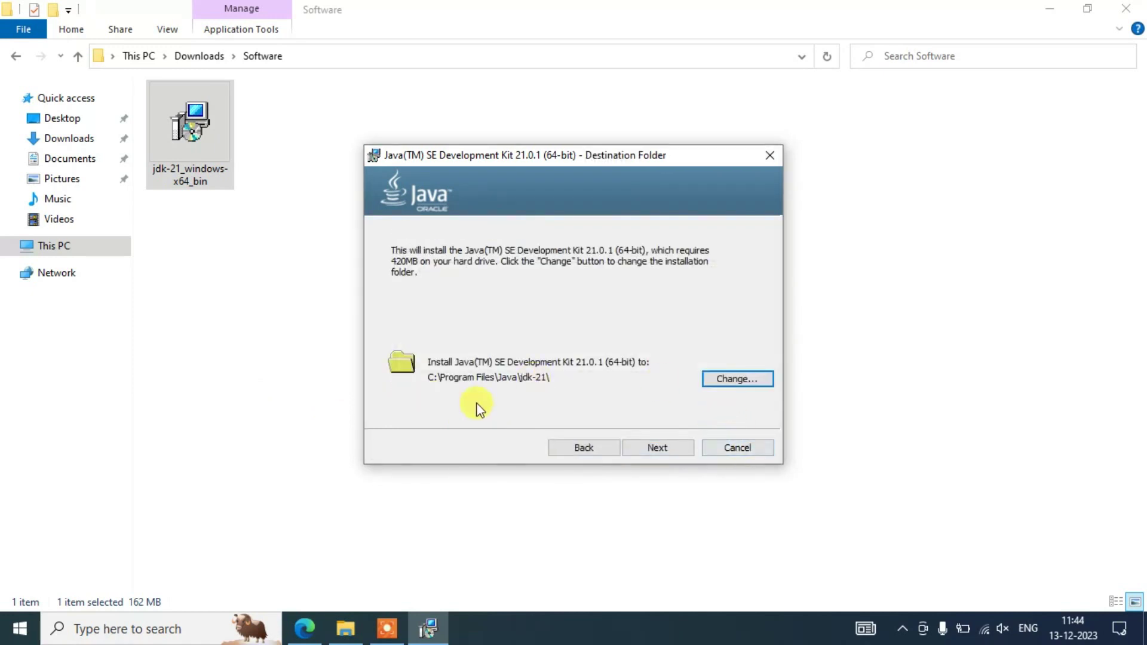
click(658, 447)
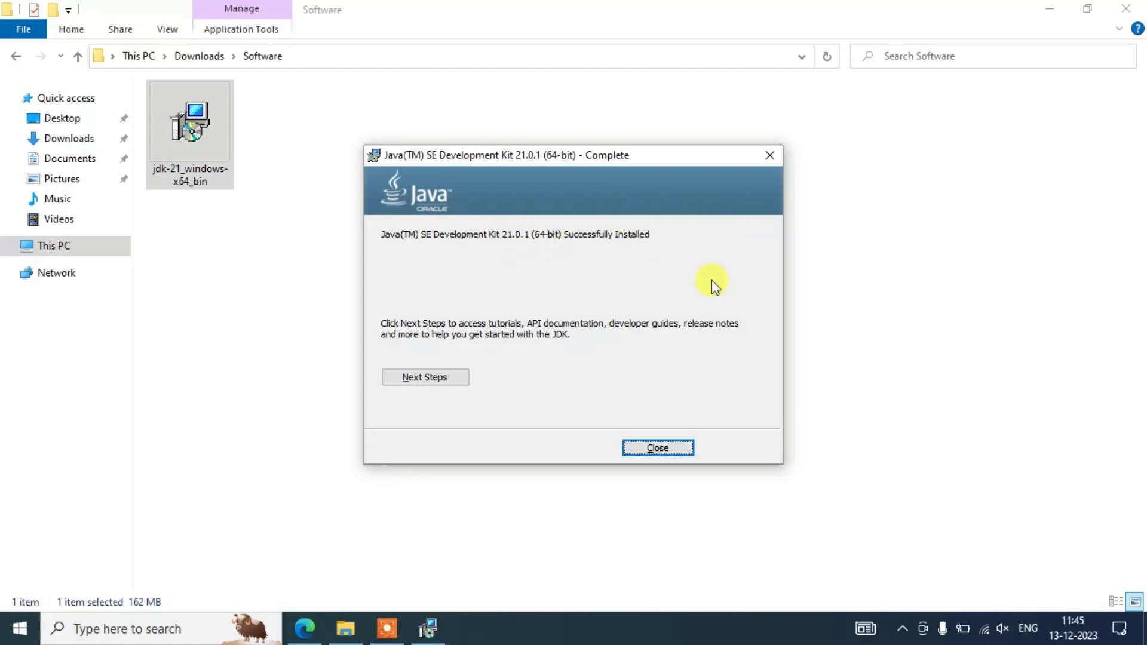
click(666, 449)
Step: Search 'environ', open System Properties, and bring up its Environment Variables dialog
click(1059, 9)
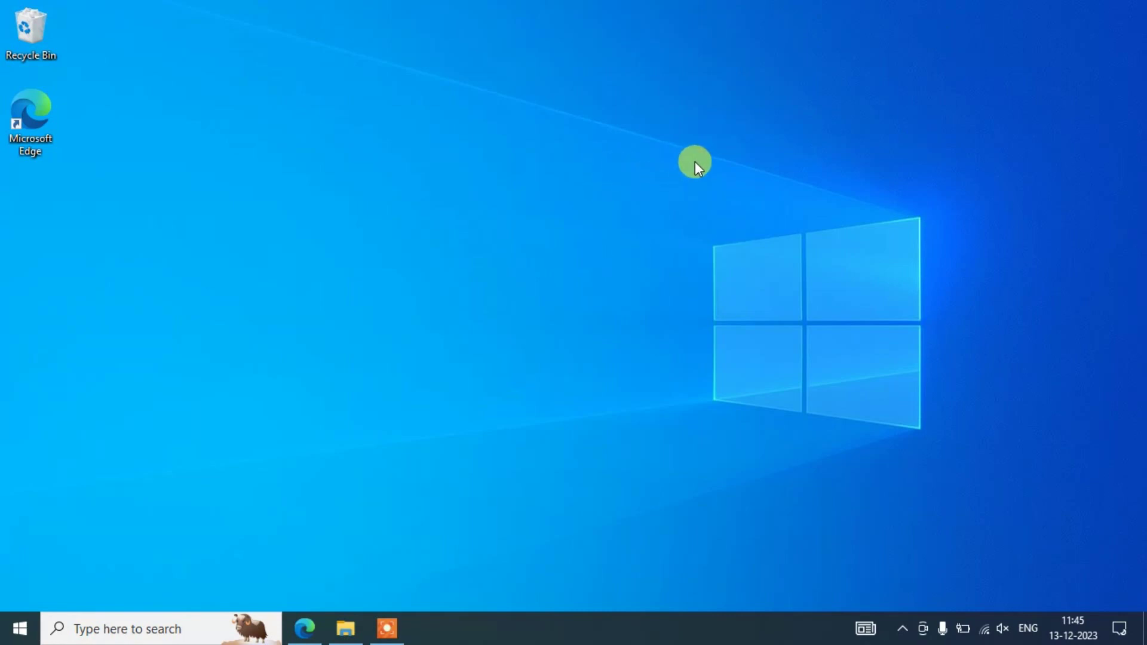
click(84, 630)
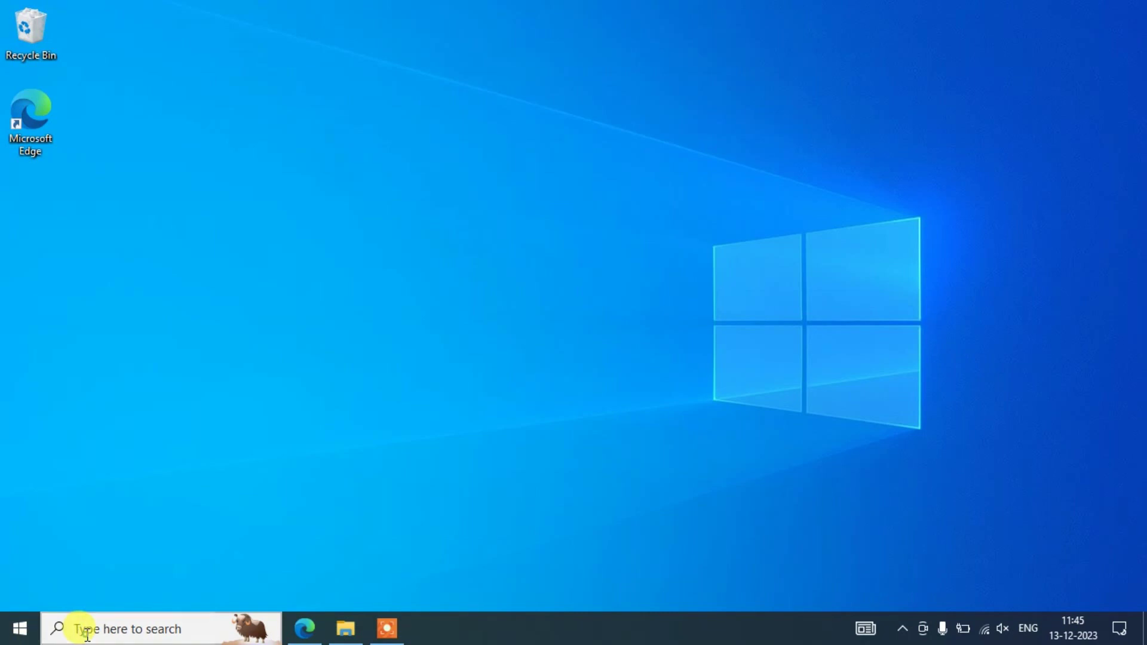
text(e)
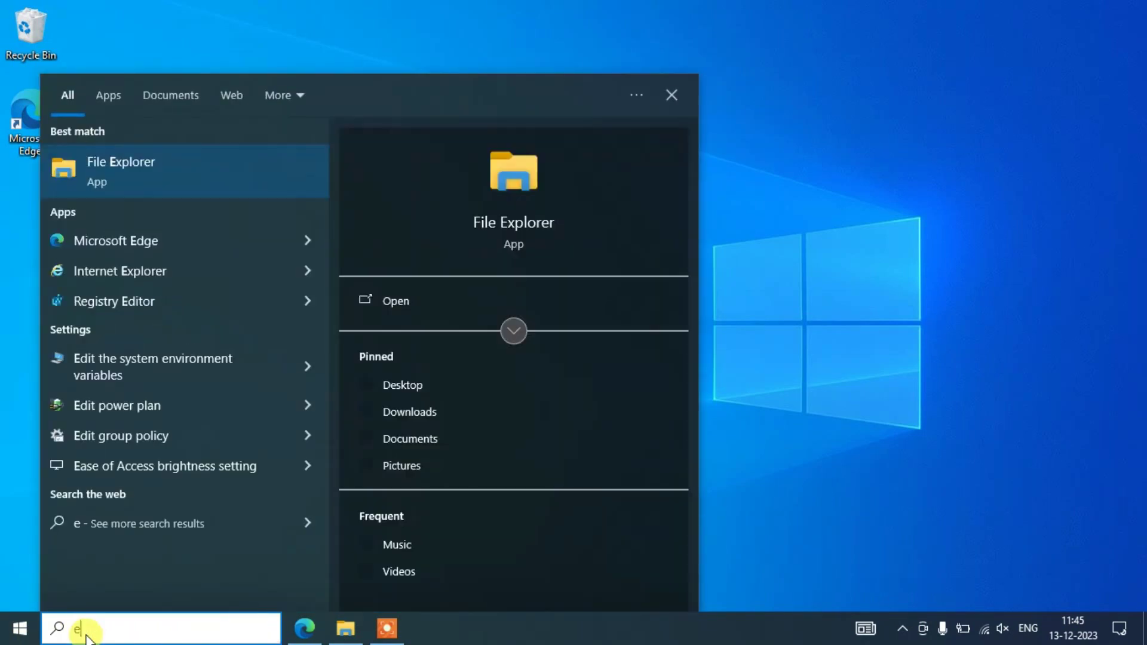
text(nviron)
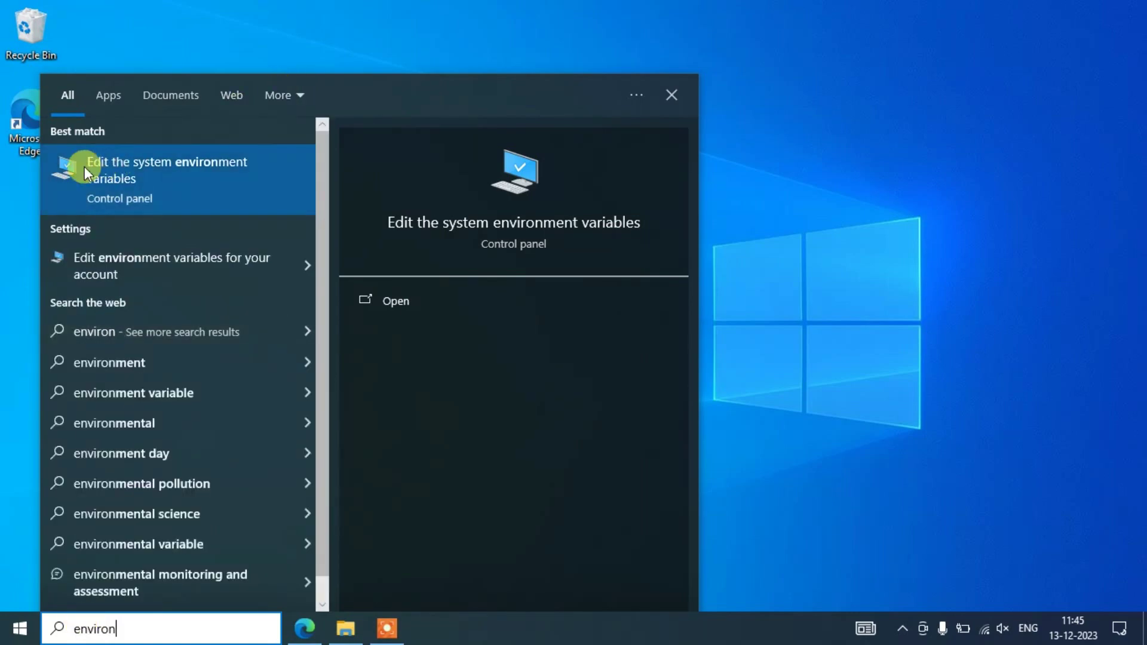
click(214, 184)
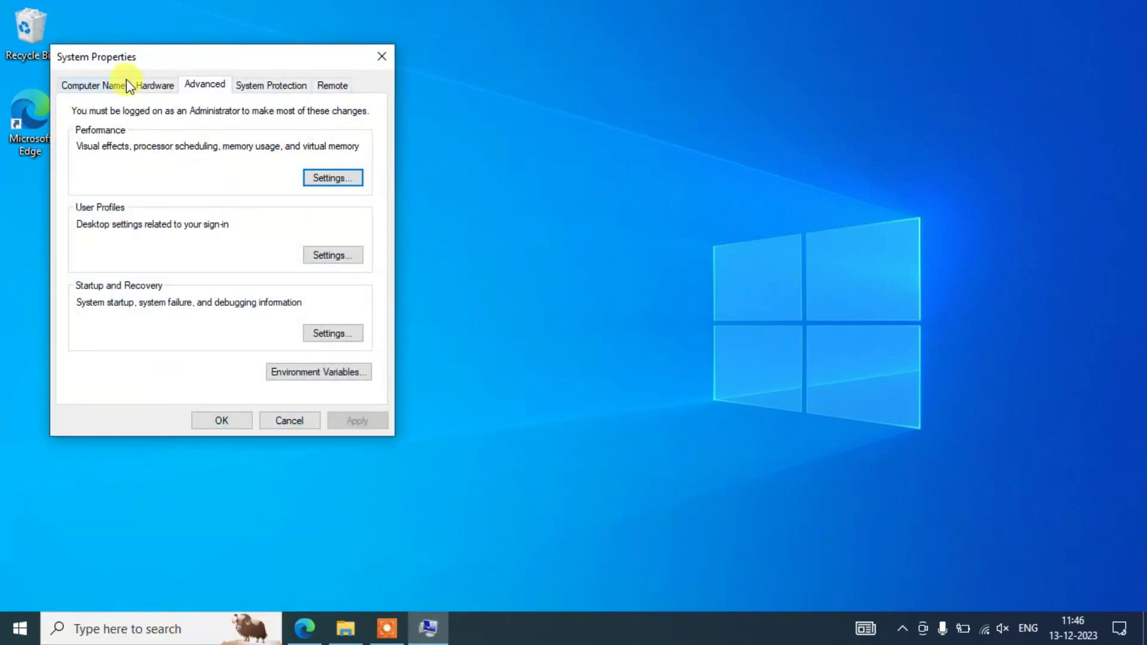
drag(177, 53, 244, 41)
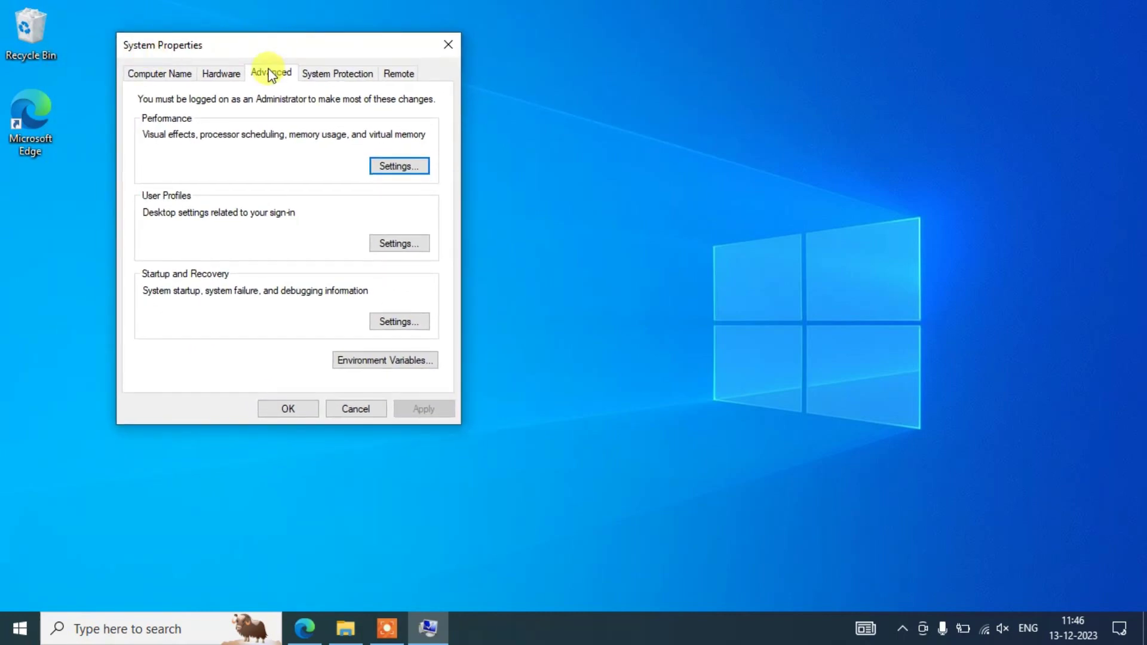
click(361, 361)
mouse_move(440, 74)
mouse_down()
mouse_move(488, 49)
mouse_move(457, 62)
mouse_up()
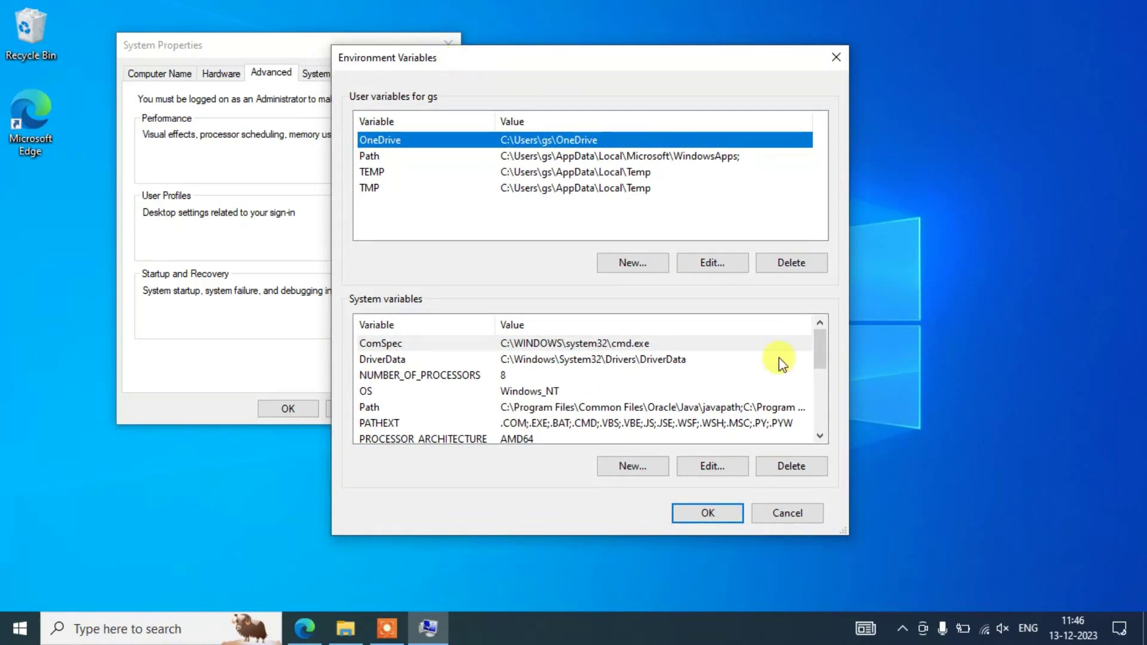
scroll(506, 351, down, 1)
scroll(504, 353, up, 1)
Step: Open the system Path variable's entry list for editing, then bring up File Explorer
click(380, 408)
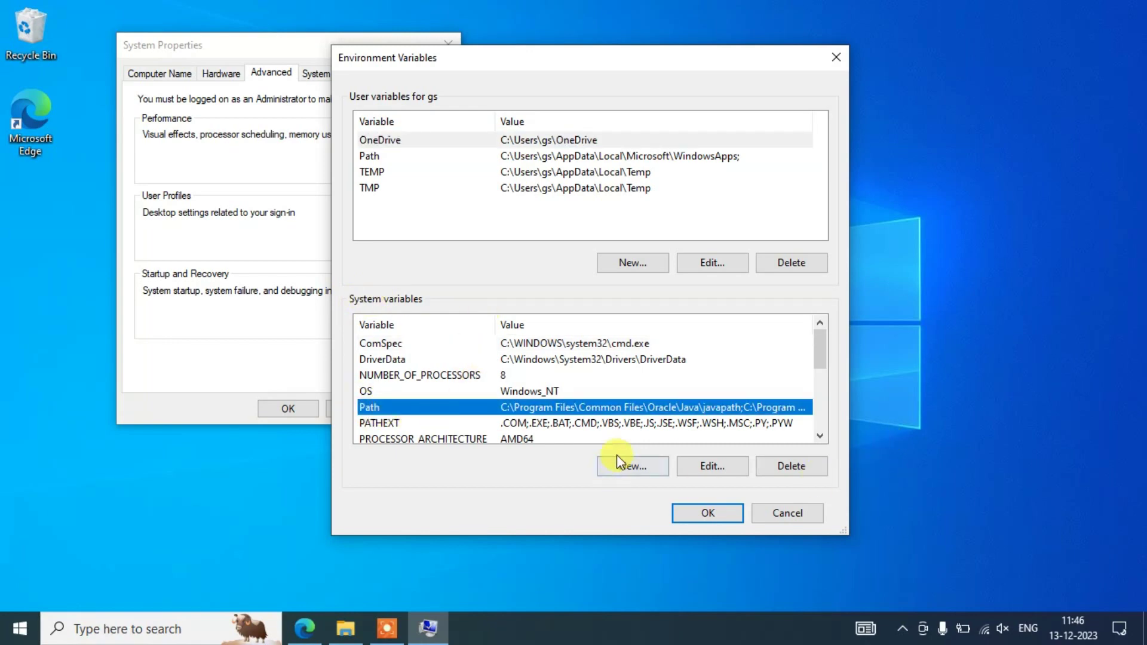
click(712, 467)
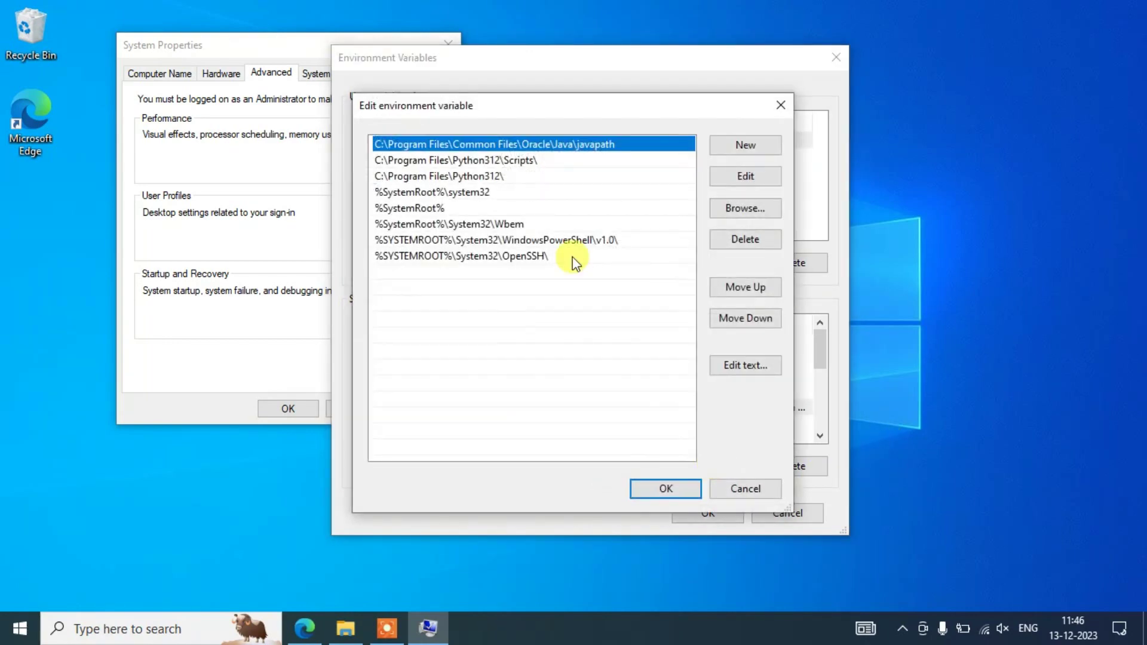
click(778, 108)
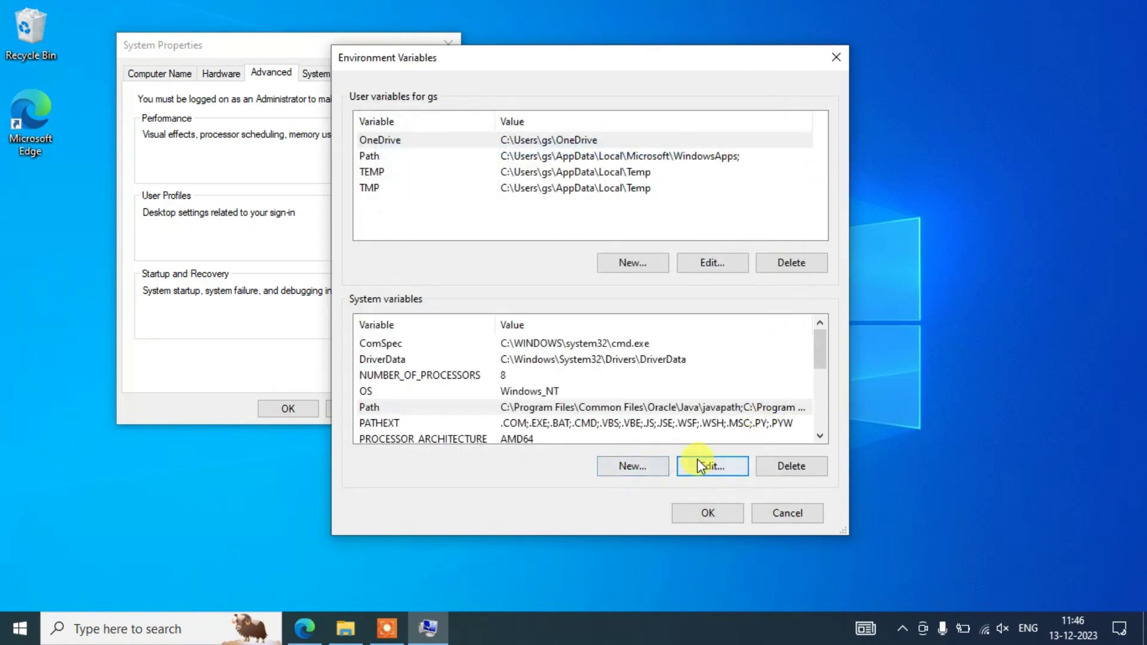
click(493, 406)
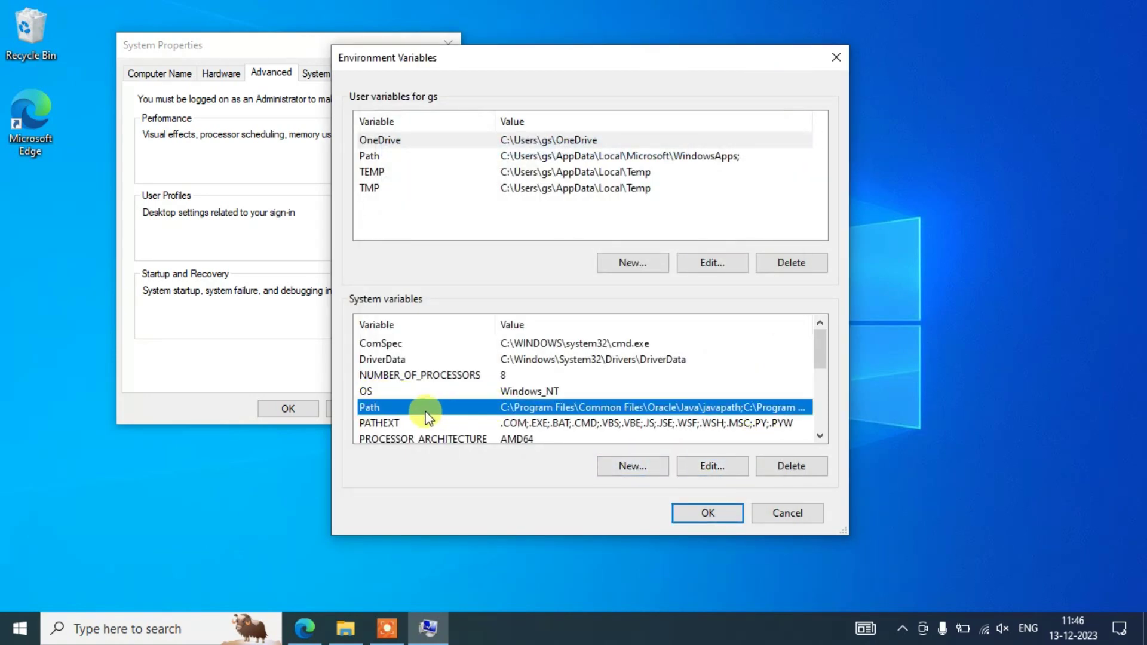
double_click(503, 406)
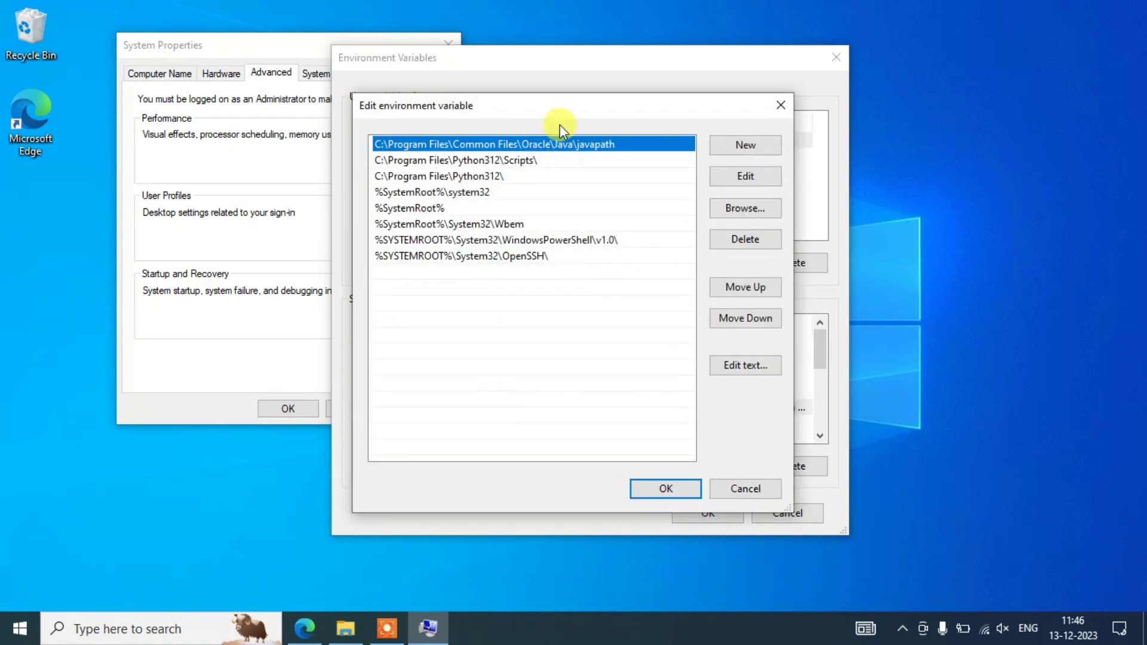
drag(697, 69, 604, 82)
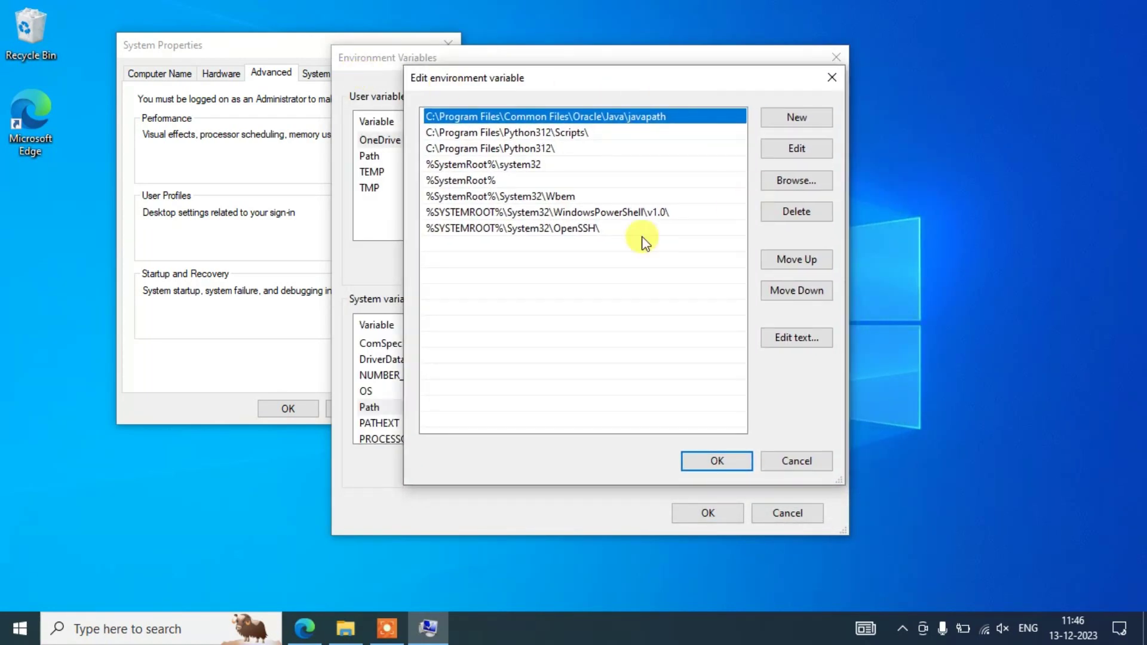
click(452, 241)
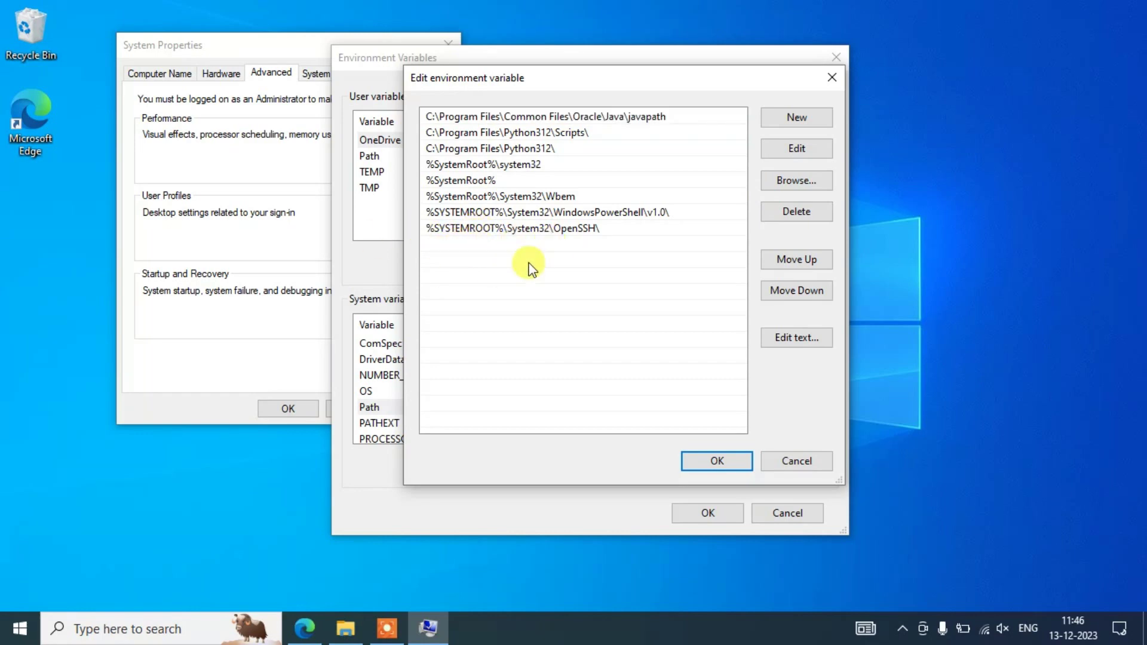
click(344, 629)
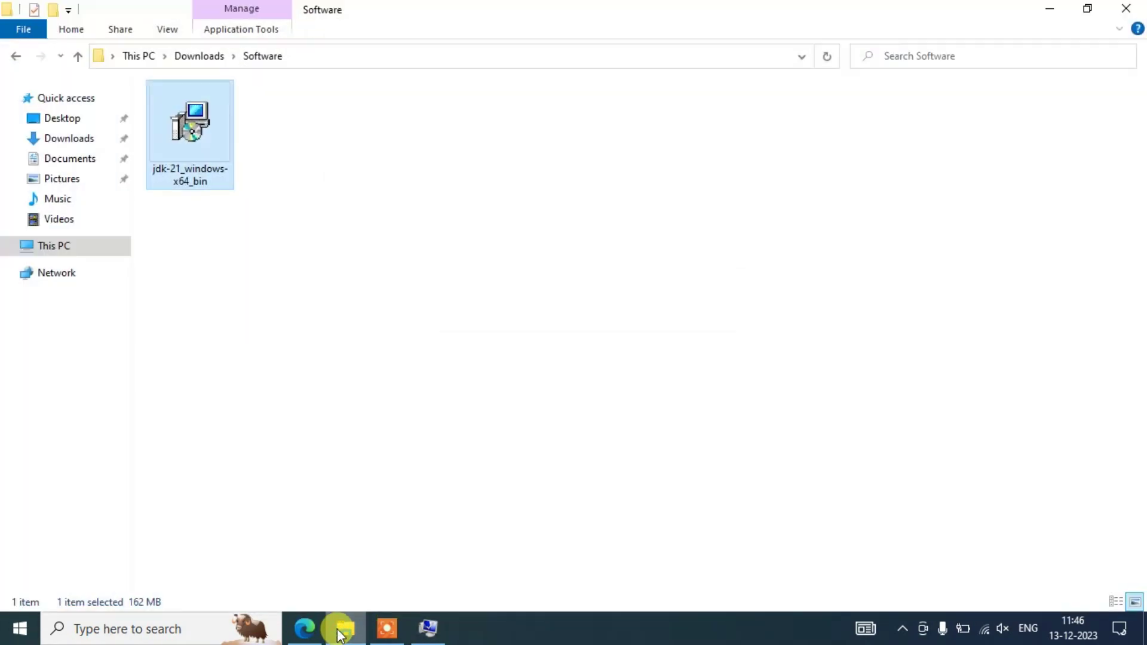
Step: Navigate File Explorer to C:\Program Files\Java\jdk-21\bin
click(54, 246)
double_click(258, 242)
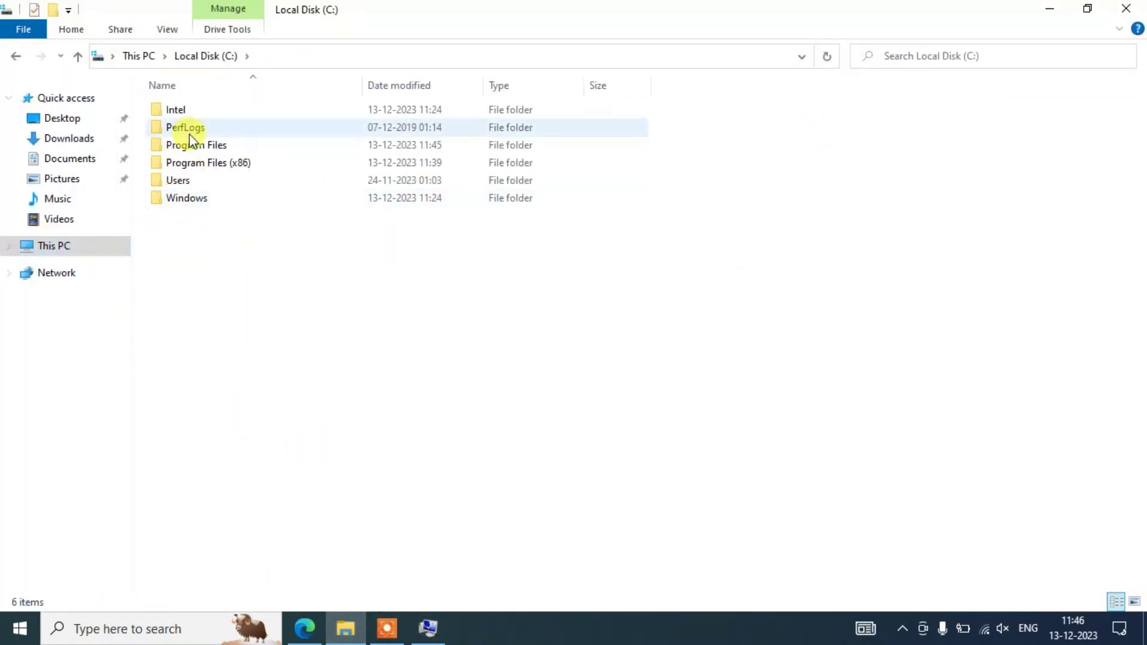
double_click(214, 159)
click(203, 179)
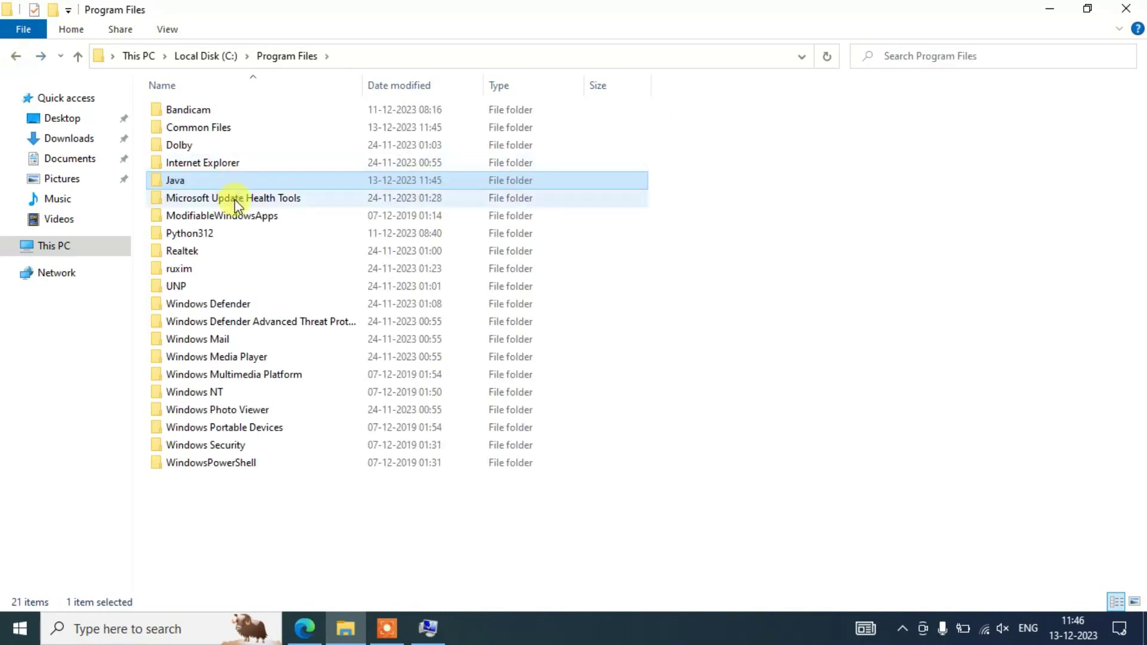
double_click(204, 181)
double_click(214, 110)
double_click(214, 110)
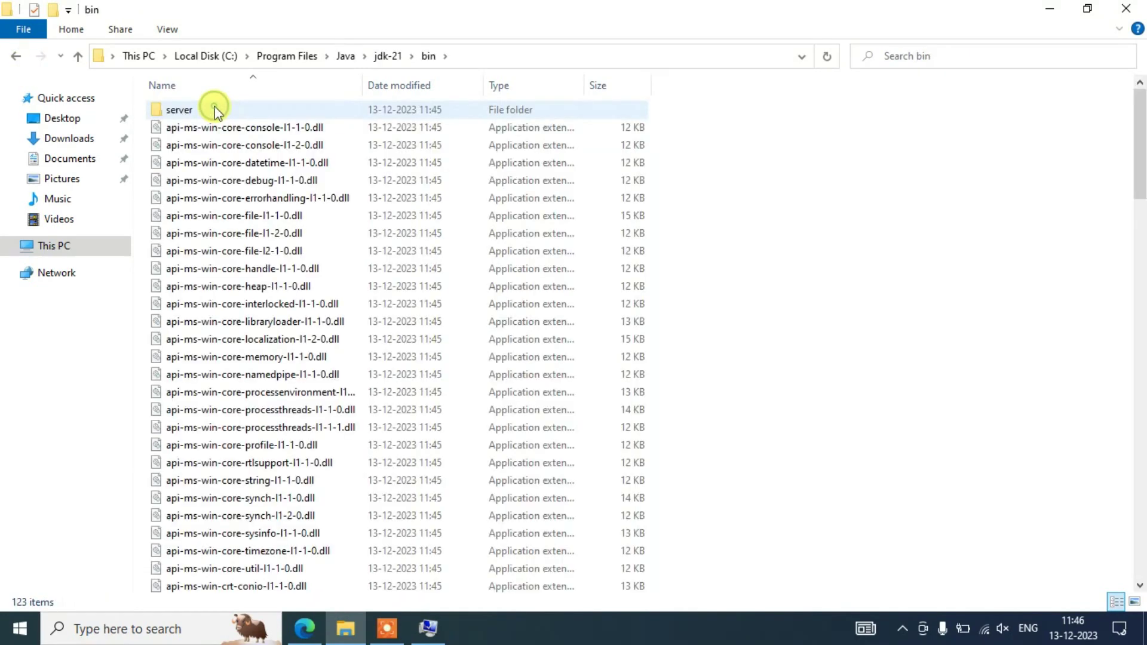
Step: Copy the bin folder's full path and add a new blank Path entry
click(511, 55)
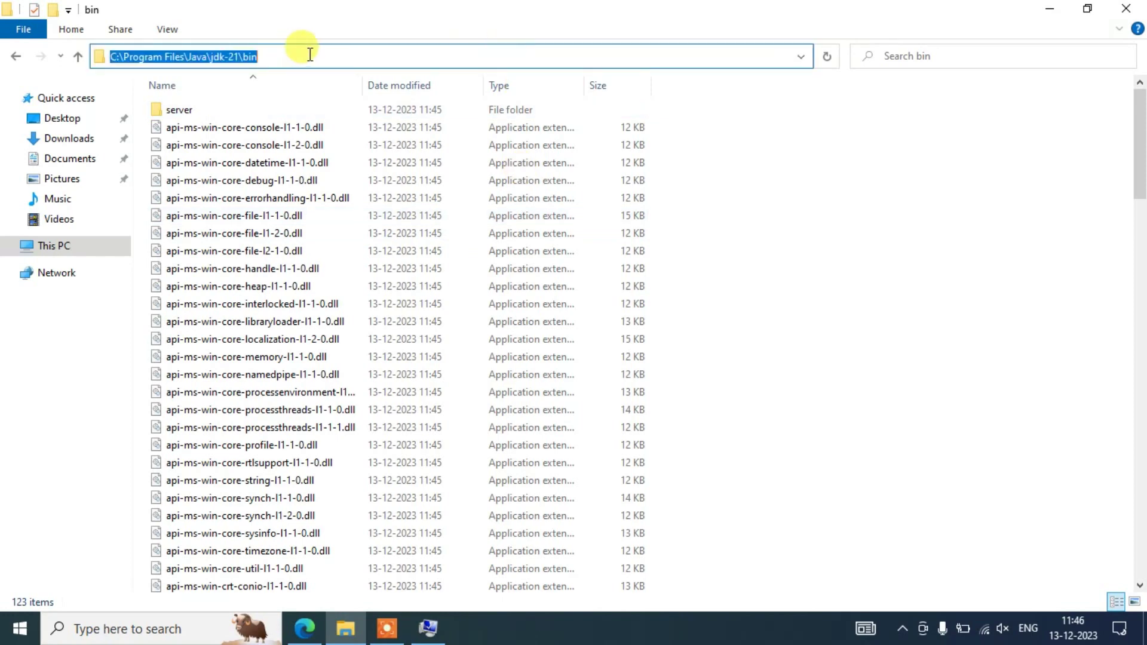
right_click(360, 57)
click(415, 113)
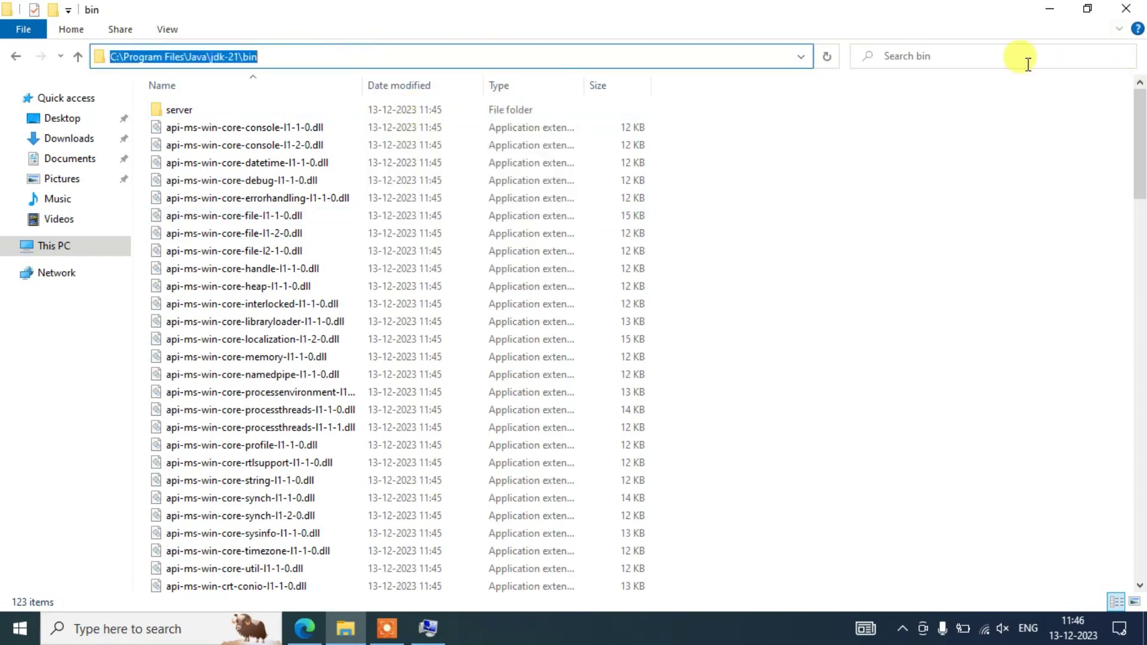
click(1044, 10)
click(802, 123)
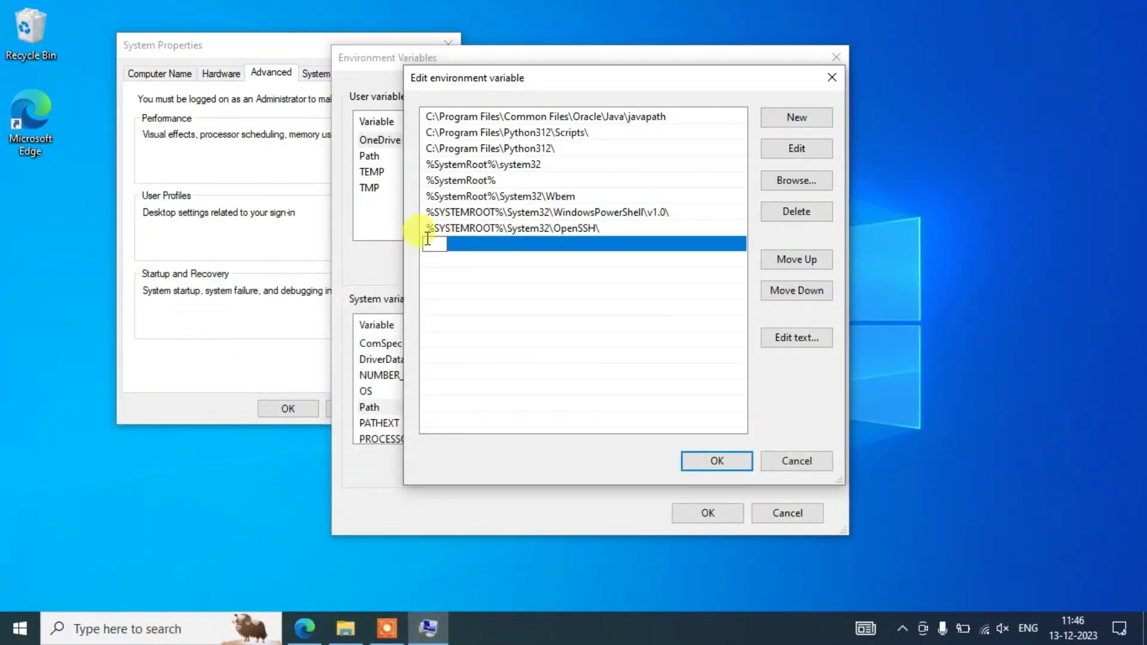
Step: Paste C:\Program Files\Java\jdk-21\bin into the new Path entry and save with OK
right_click(428, 239)
click(465, 310)
click(530, 281)
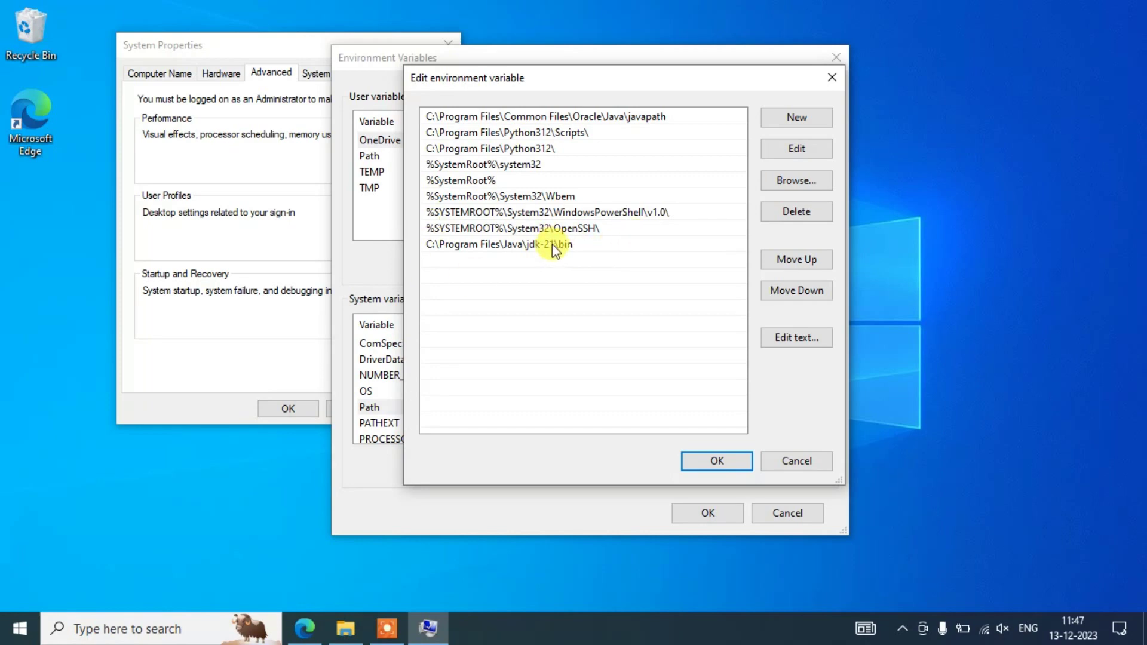
click(717, 462)
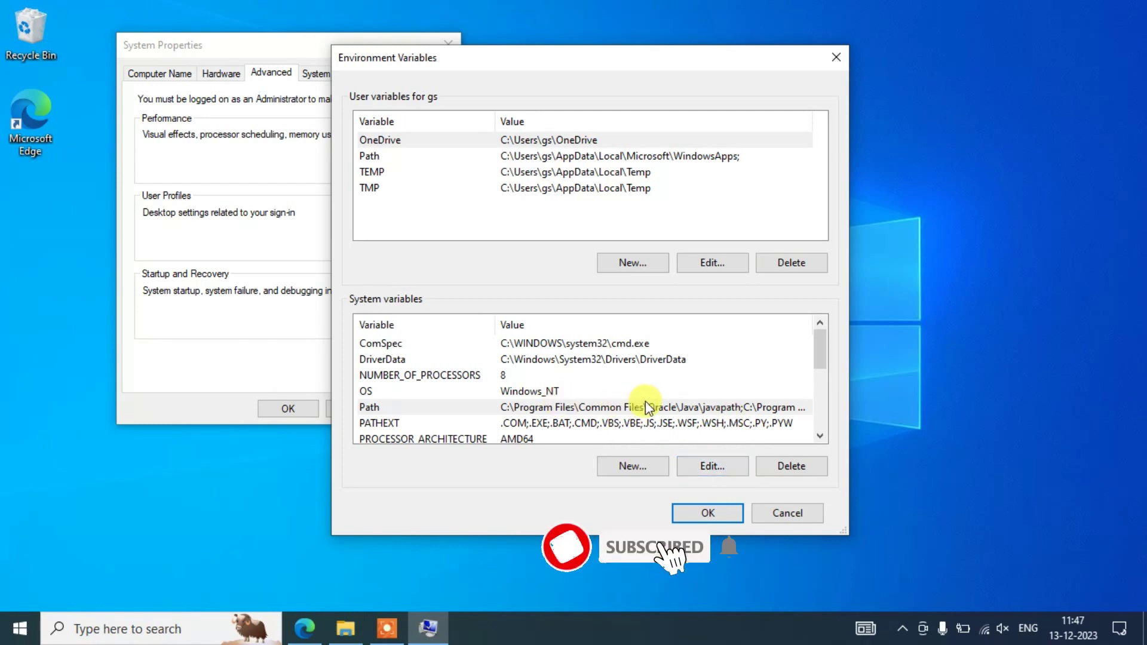
scroll(684, 407, down, 1)
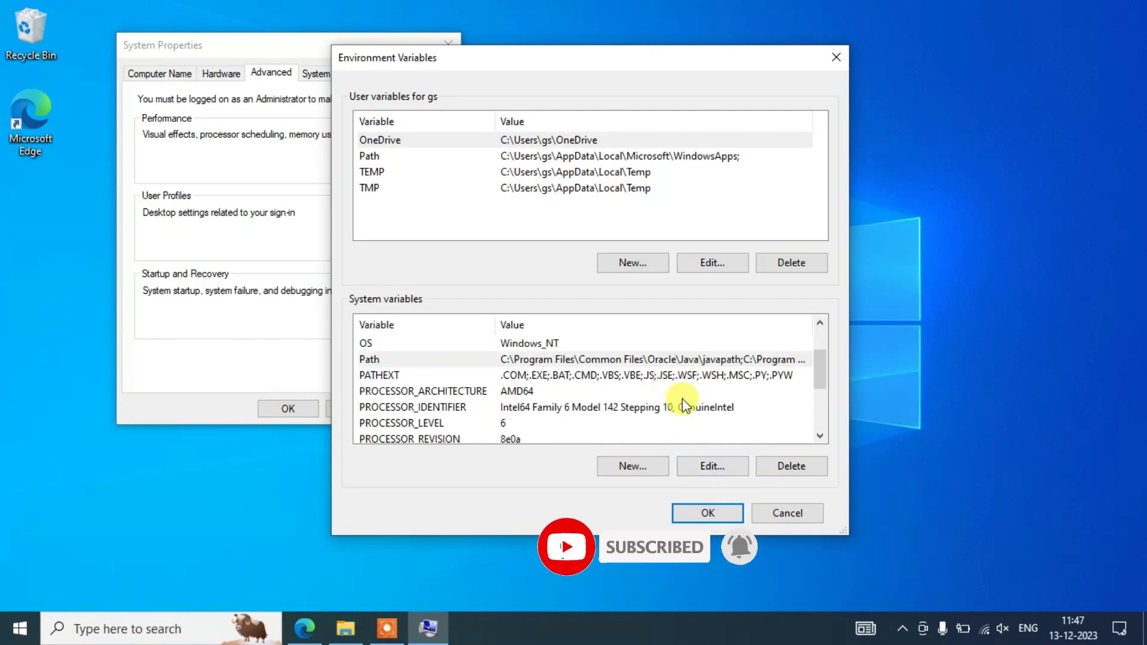
Step: Create a new system variable JAVA_HOME, pasting the jdk-21 bin path as its value
click(651, 464)
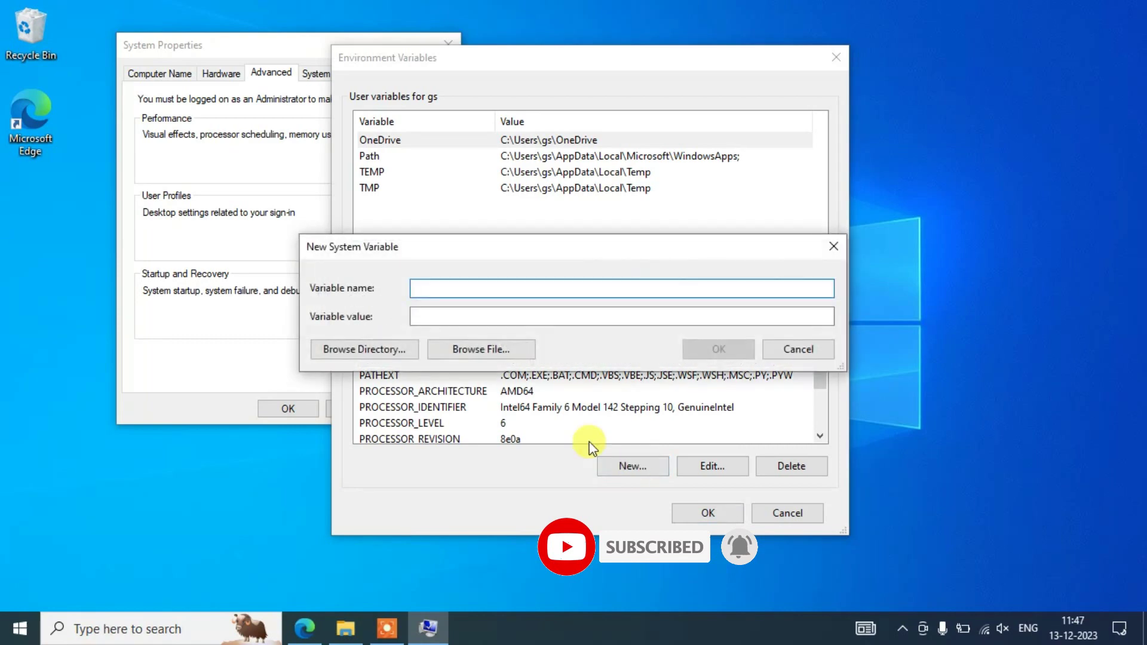
text(JAVA_HOME)
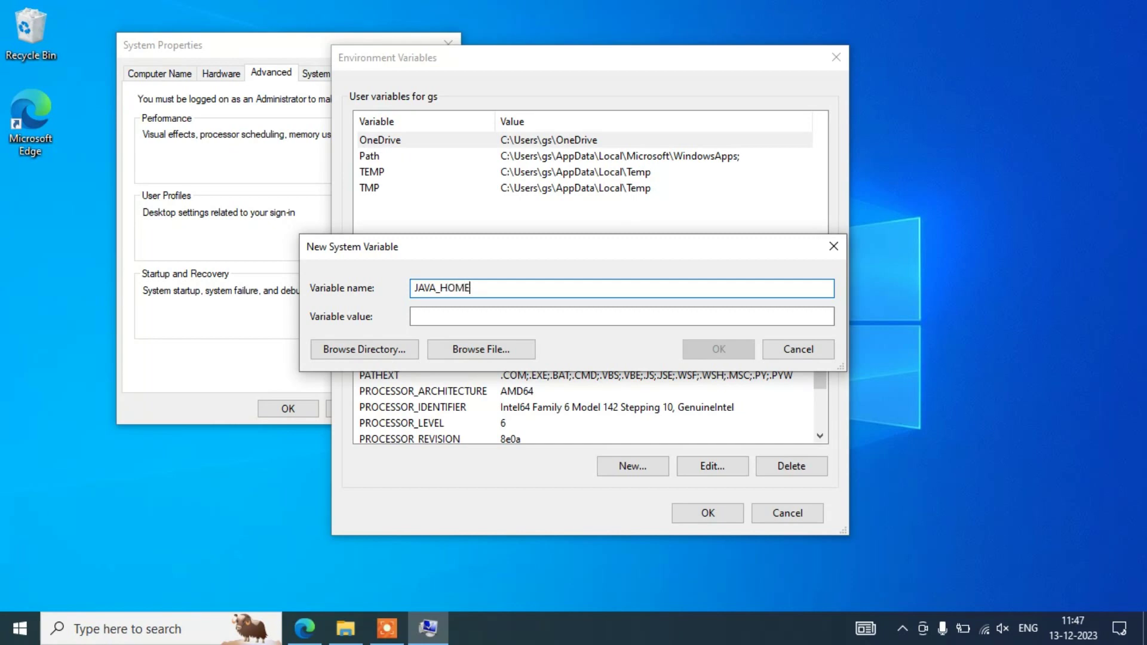
click(469, 317)
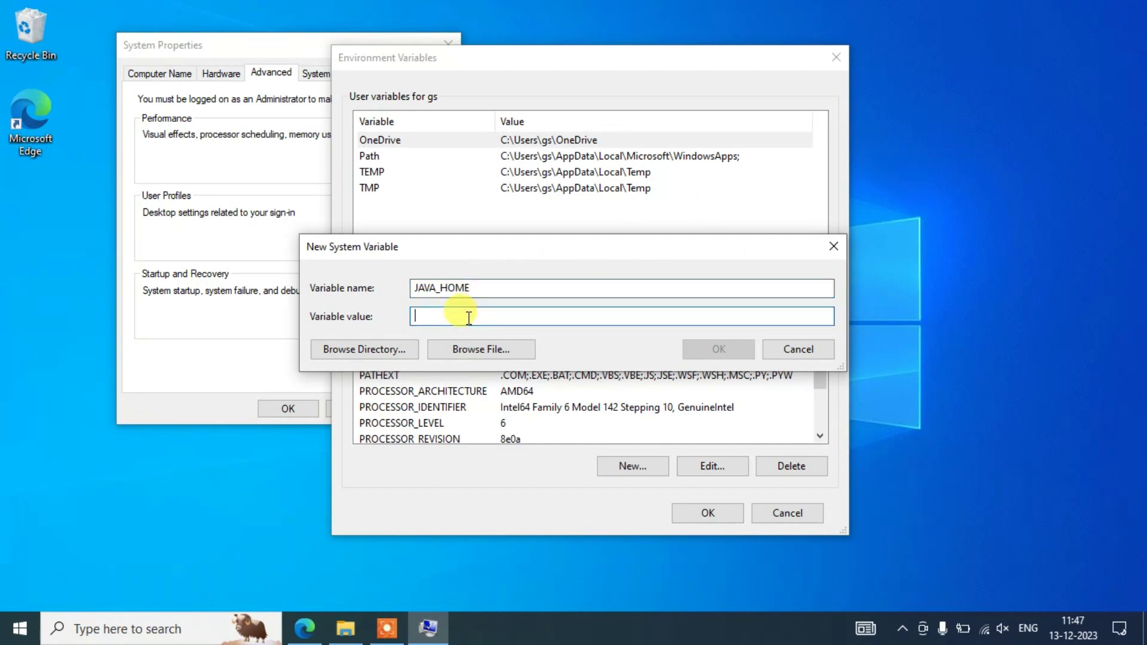
right_click(469, 317)
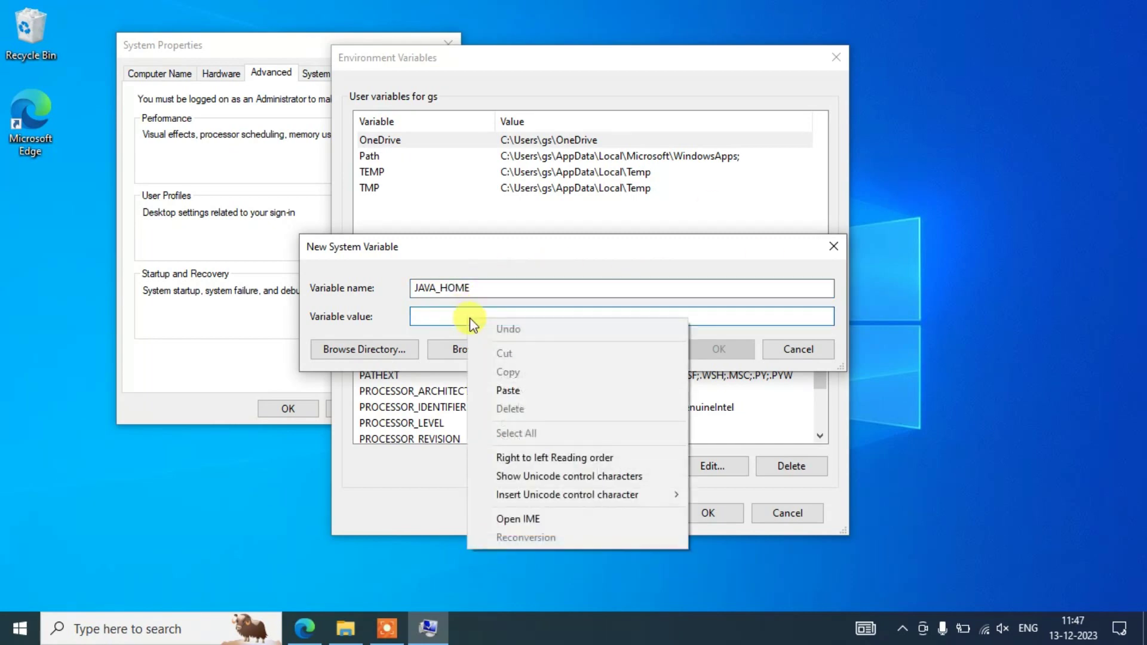
click(515, 390)
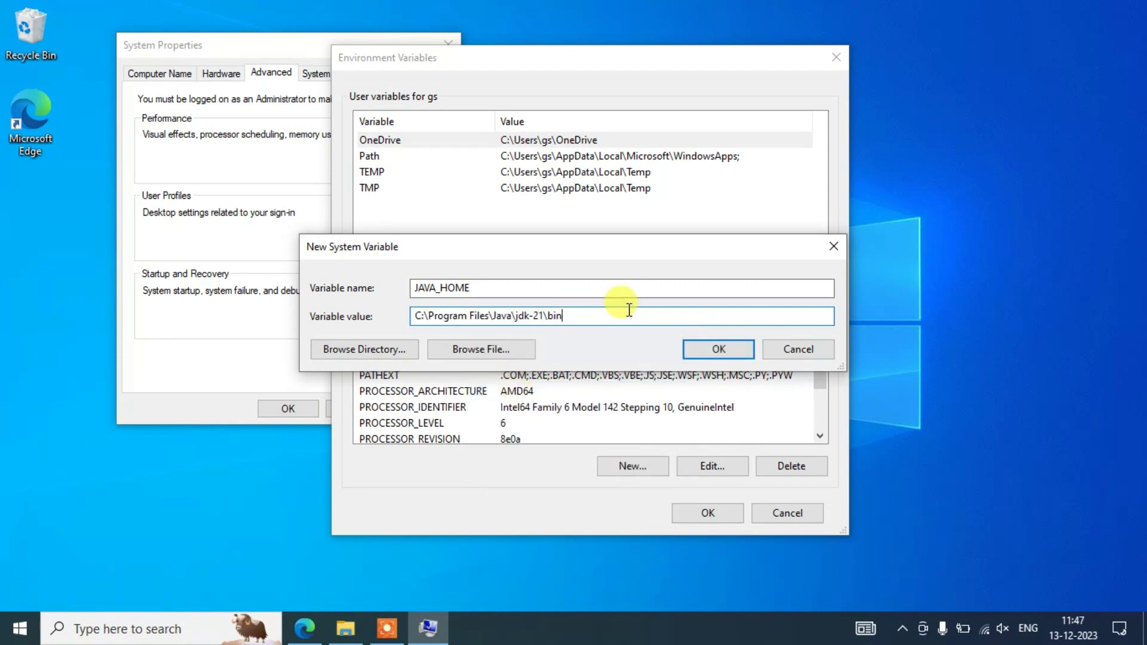
Step: Trim \bin so JAVA_HOME is C:\Program Files\Java\jdk-21, then confirm and close all dialogs
drag(565, 316, 550, 317)
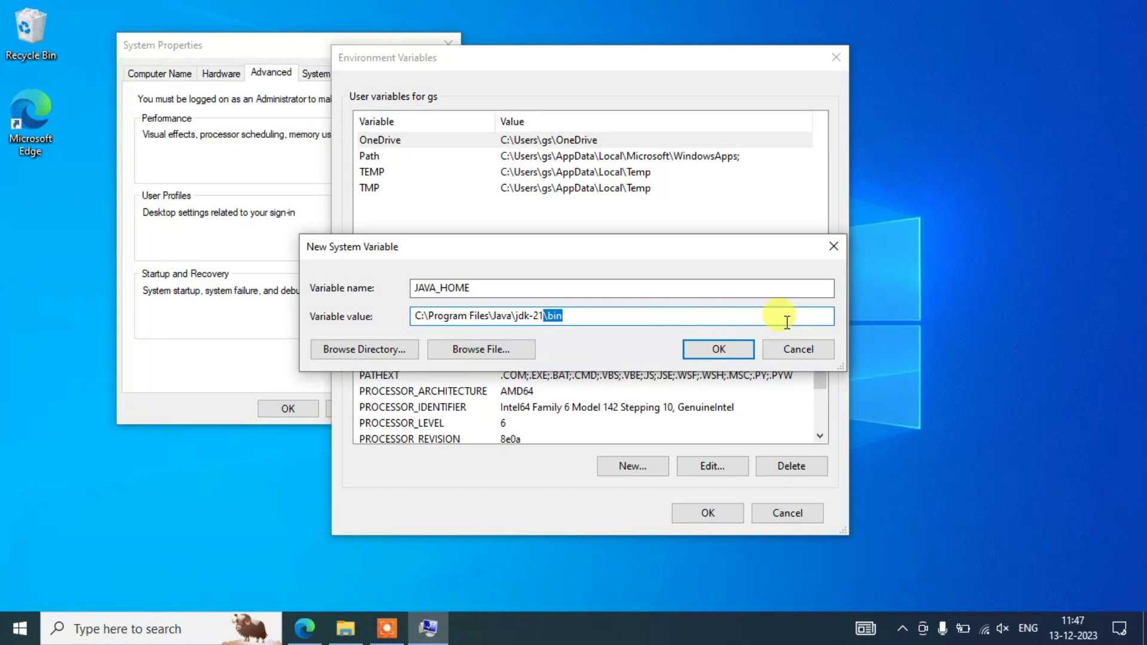
drag(517, 311, 550, 312)
click(570, 314)
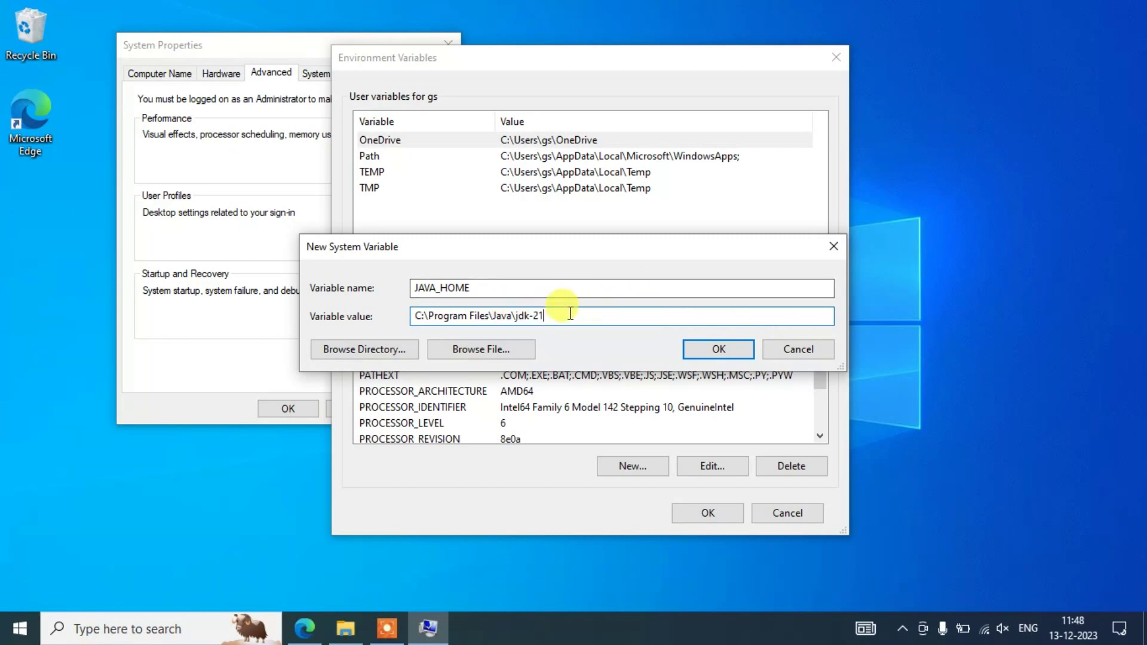
click(721, 352)
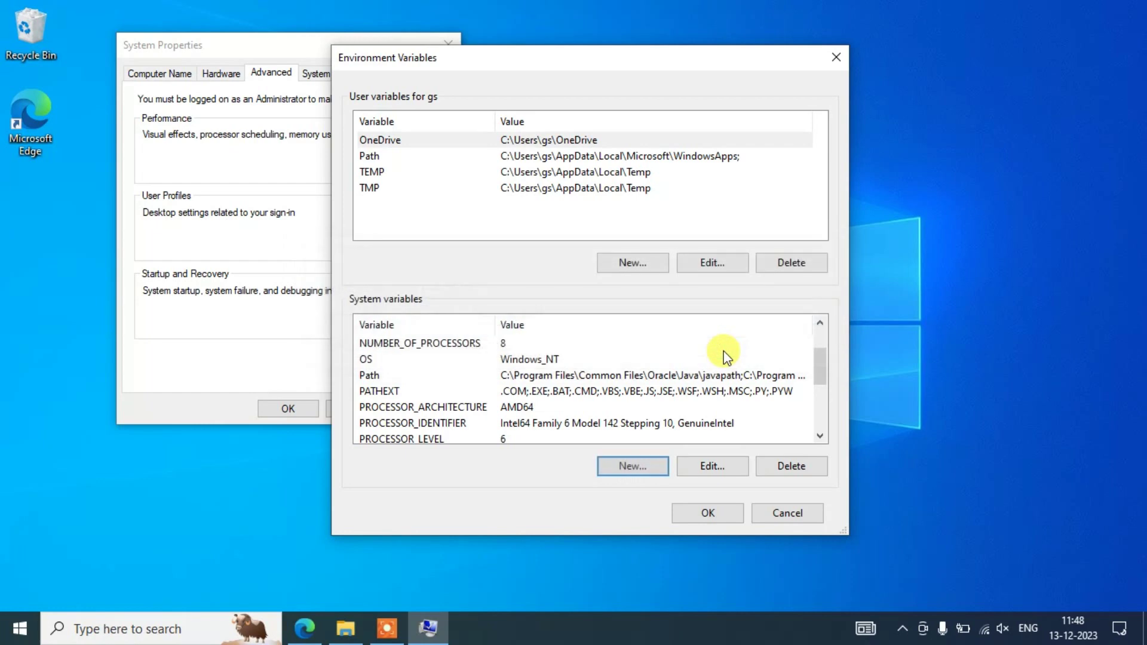
click(724, 515)
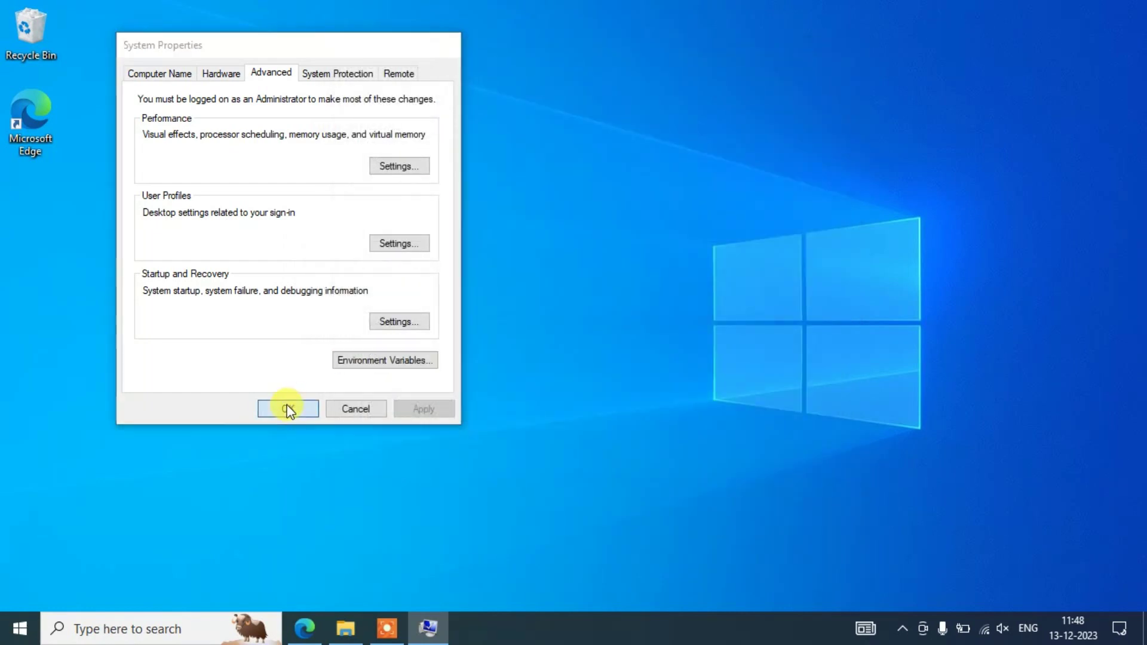
click(288, 407)
Step: Open Command Prompt and run java --version
click(114, 630)
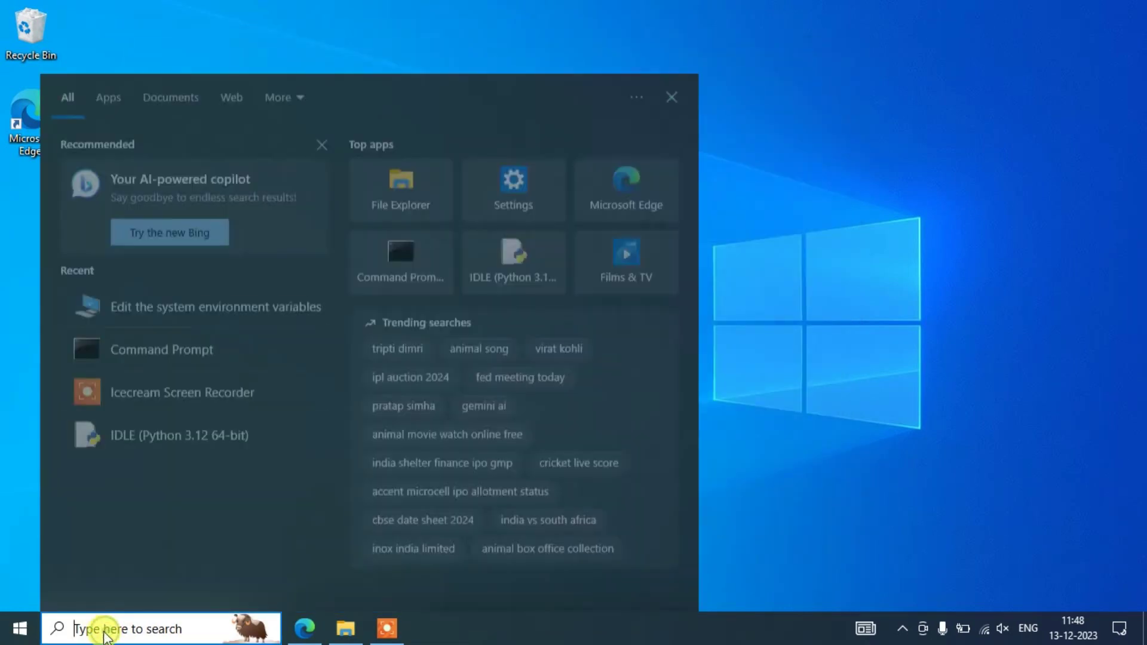
text(cmd)
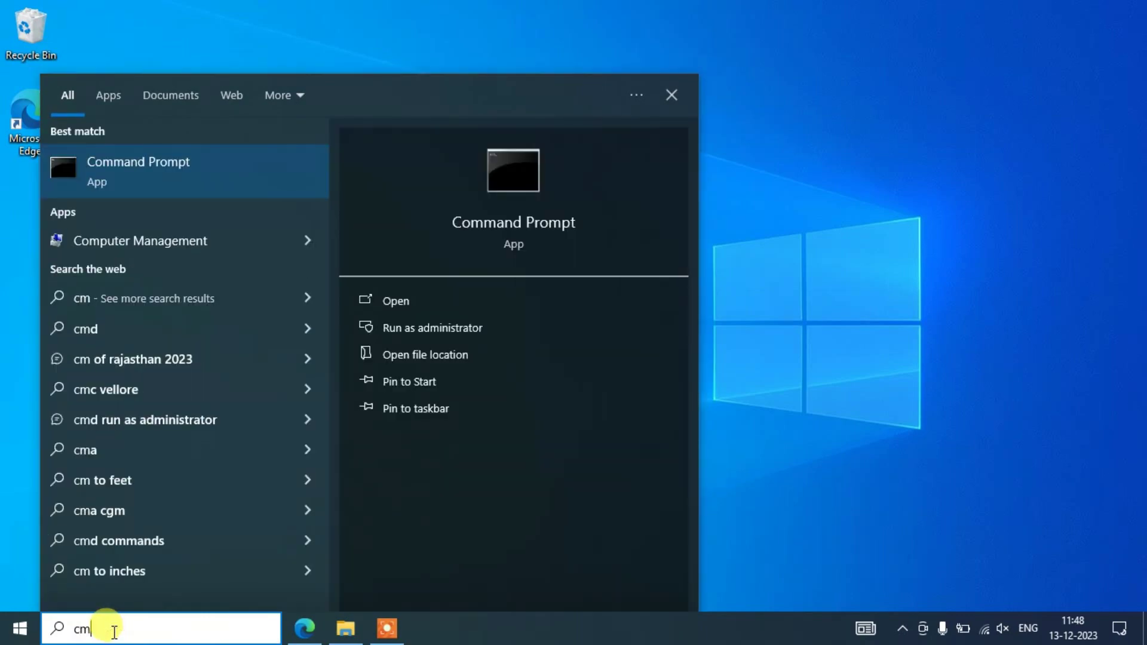
click(153, 170)
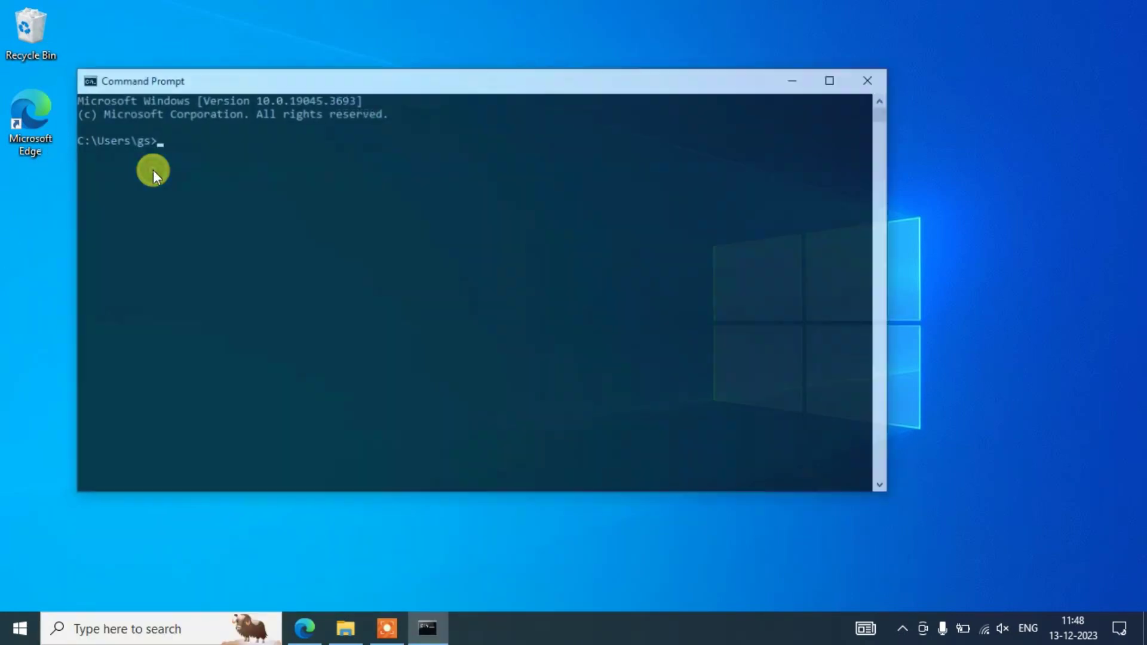
drag(311, 86, 358, 72)
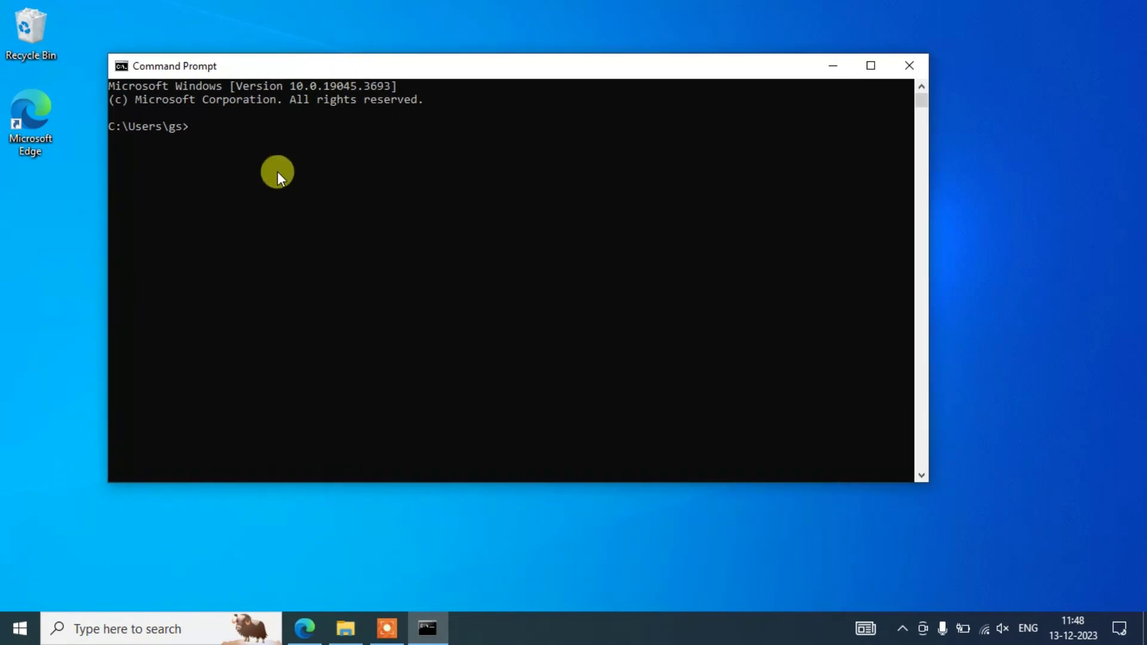
text(java --ver)
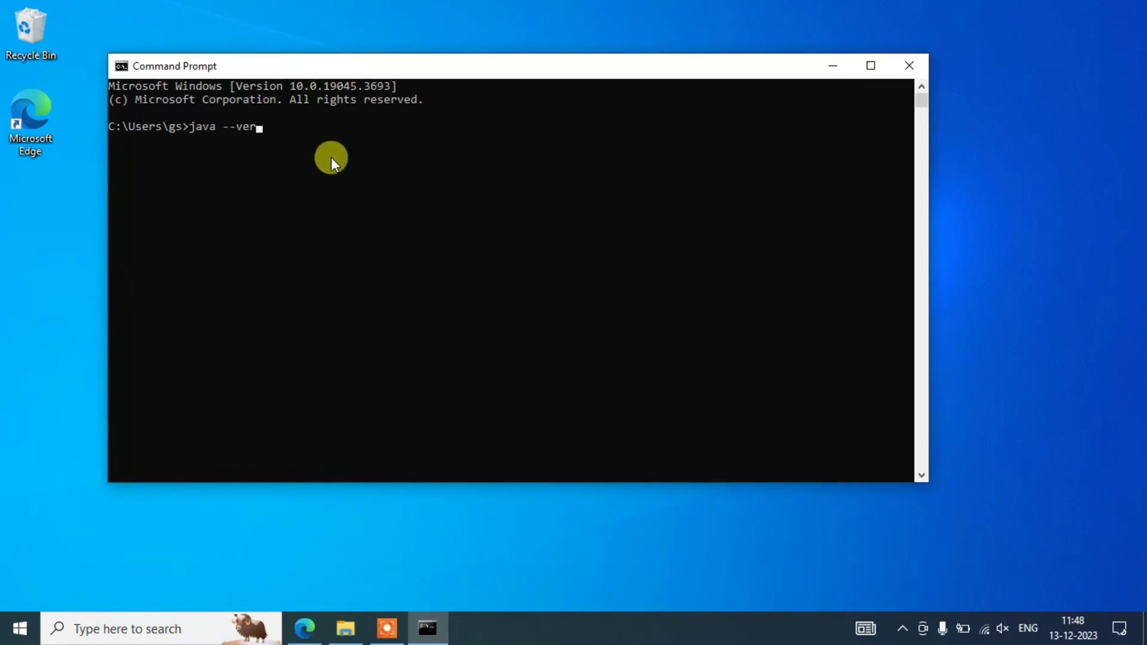
text(sion\)
key(BackSpace)
key(Return)
Step: Select and copy the java 21.0.1 2023-10-17 LTS version output
click(126, 141)
drag(149, 141, 186, 141)
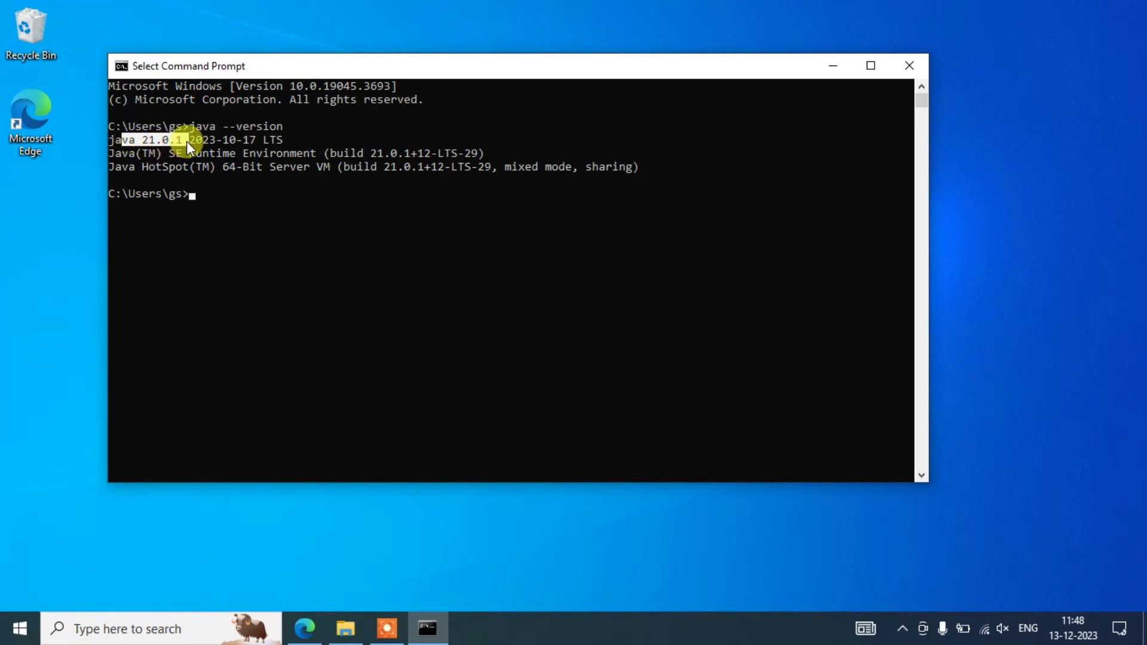
click(264, 141)
click(253, 232)
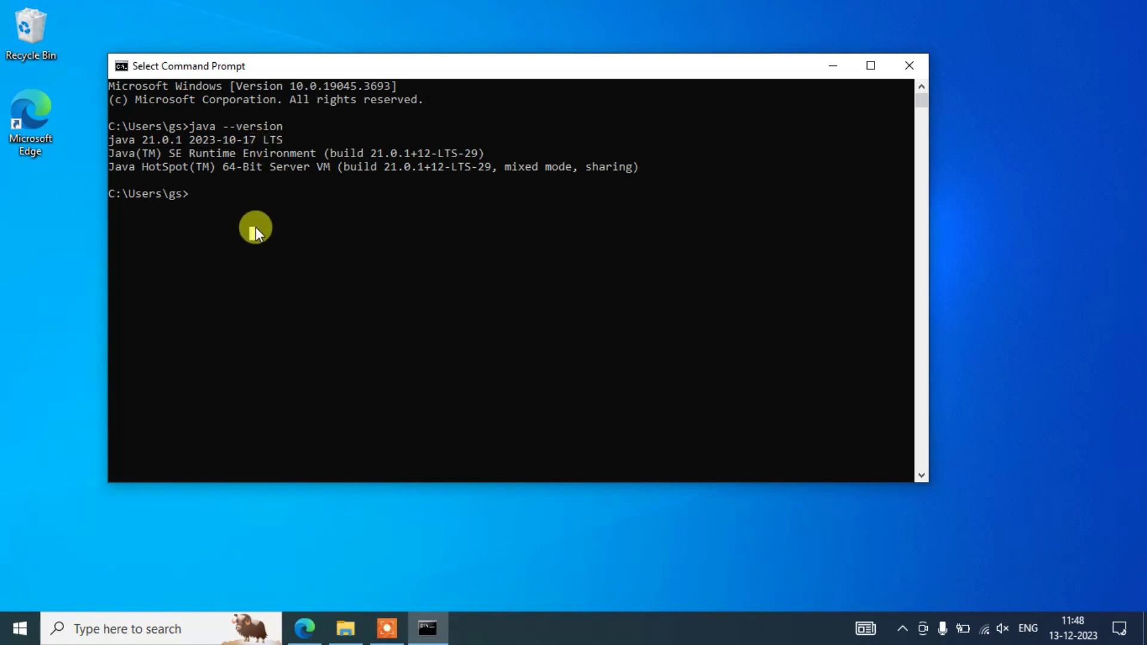
drag(650, 167, 100, 128)
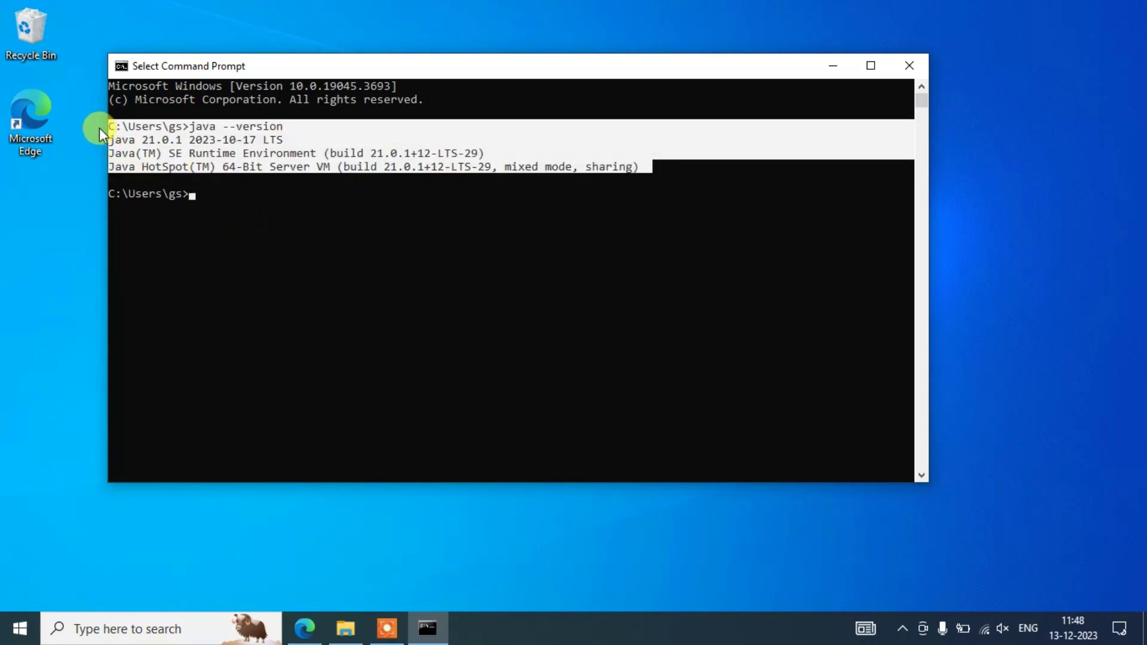
right_click(199, 142)
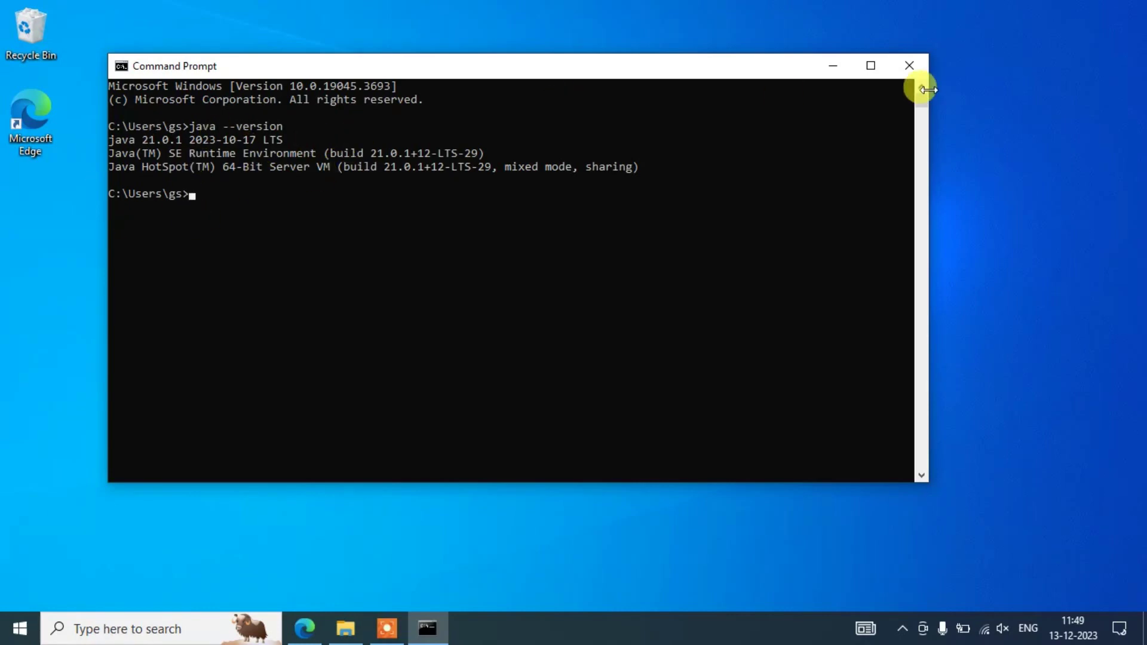
Step: Create a new folder named java on the desktop and open it
click(914, 70)
right_click(226, 82)
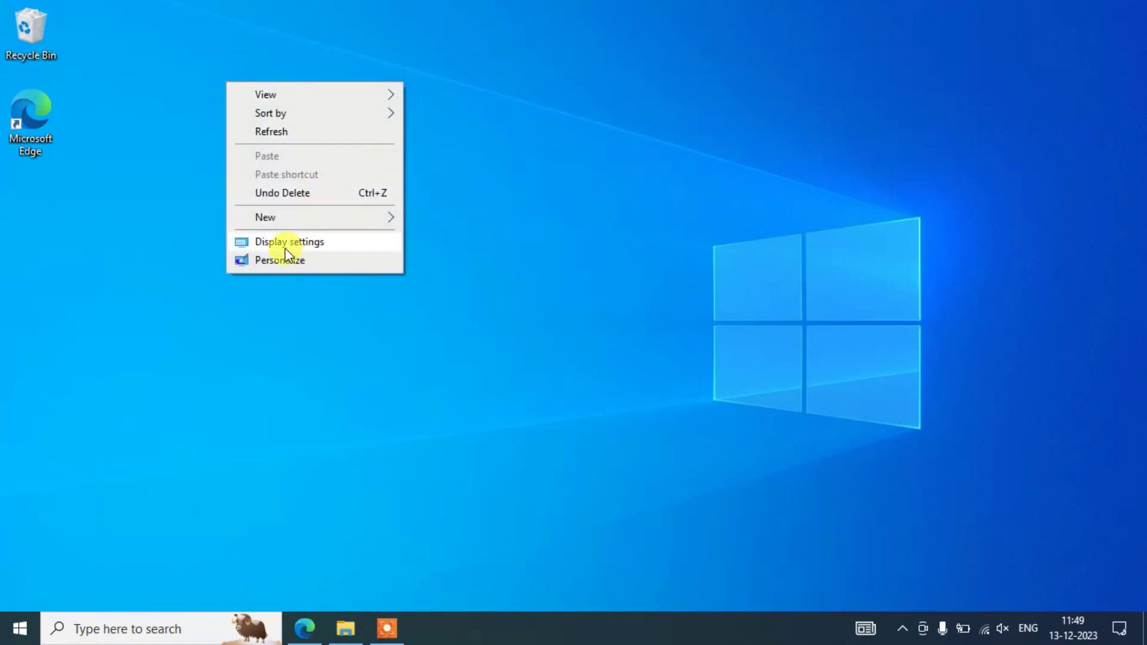
click(312, 218)
click(431, 220)
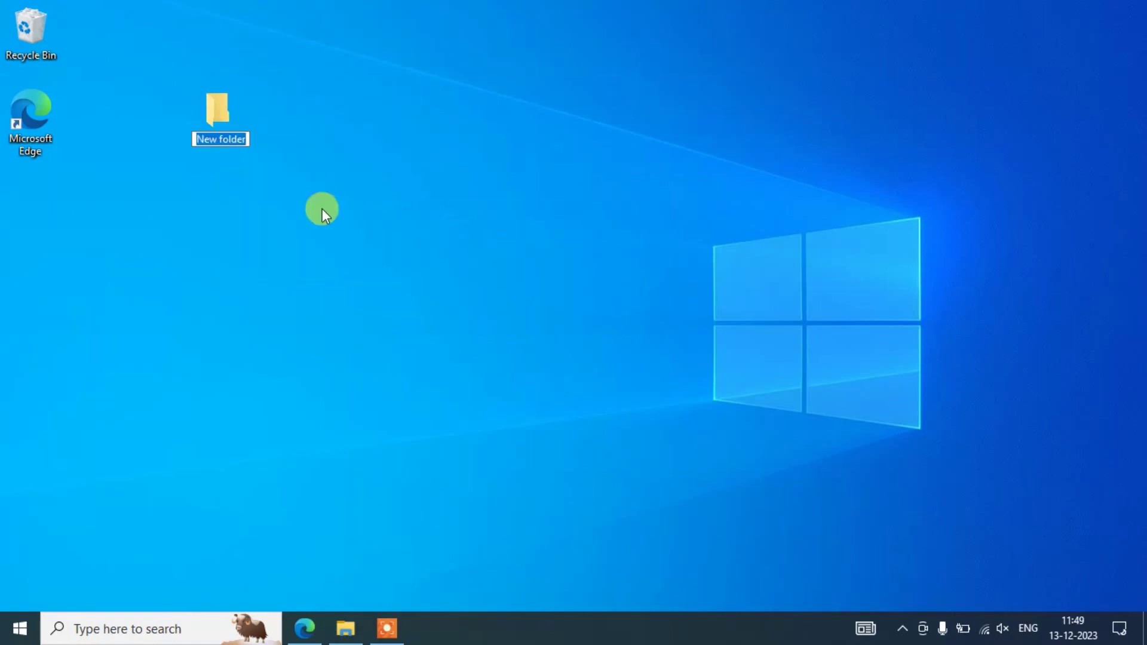
text(java)
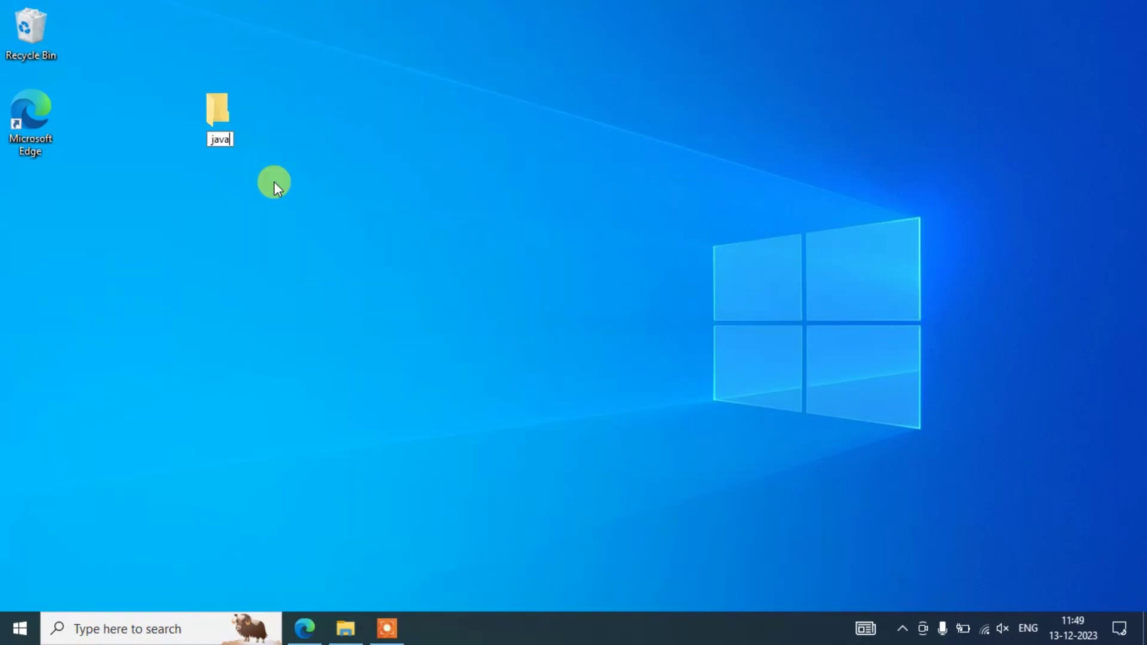
key(Return)
key(Return)
Step: Create a new text document named helloWorld inside the java folder
right_click(322, 152)
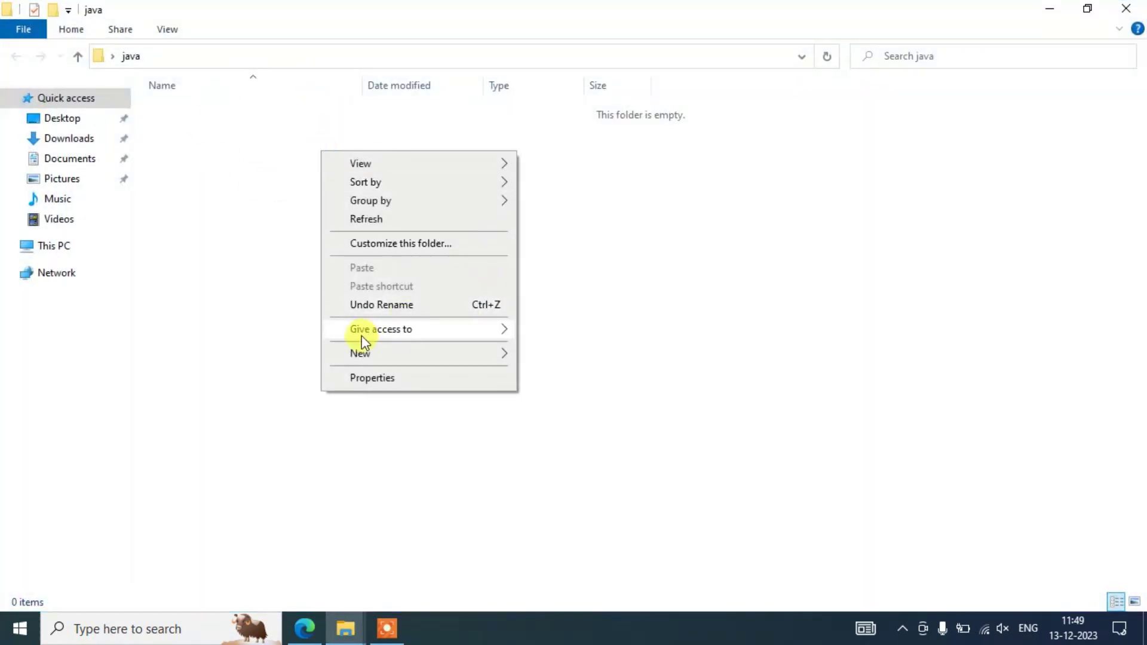
mouse_move(361, 353)
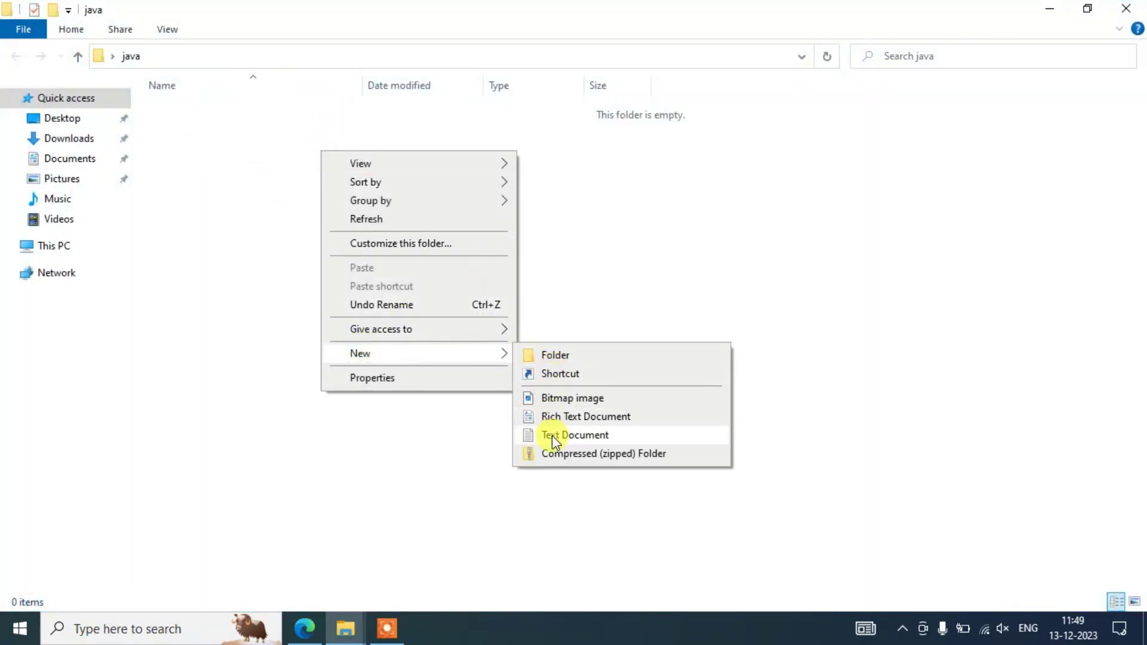
click(552, 435)
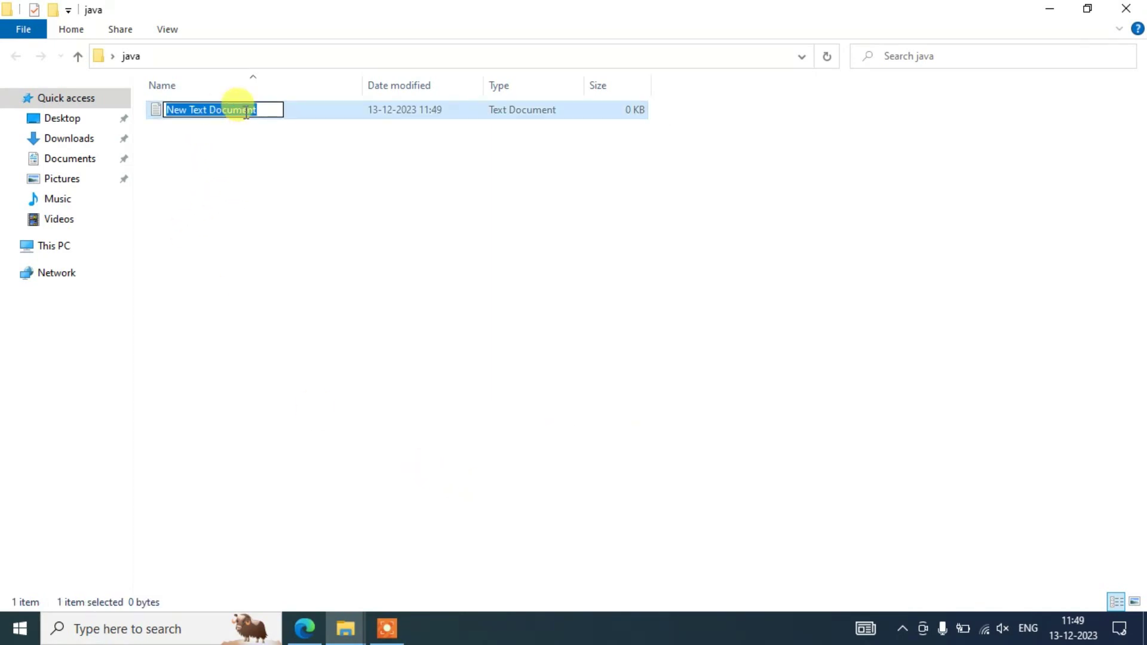
text(helloWorld)
Step: Turn on File name extensions in File Explorer's View options
click(308, 226)
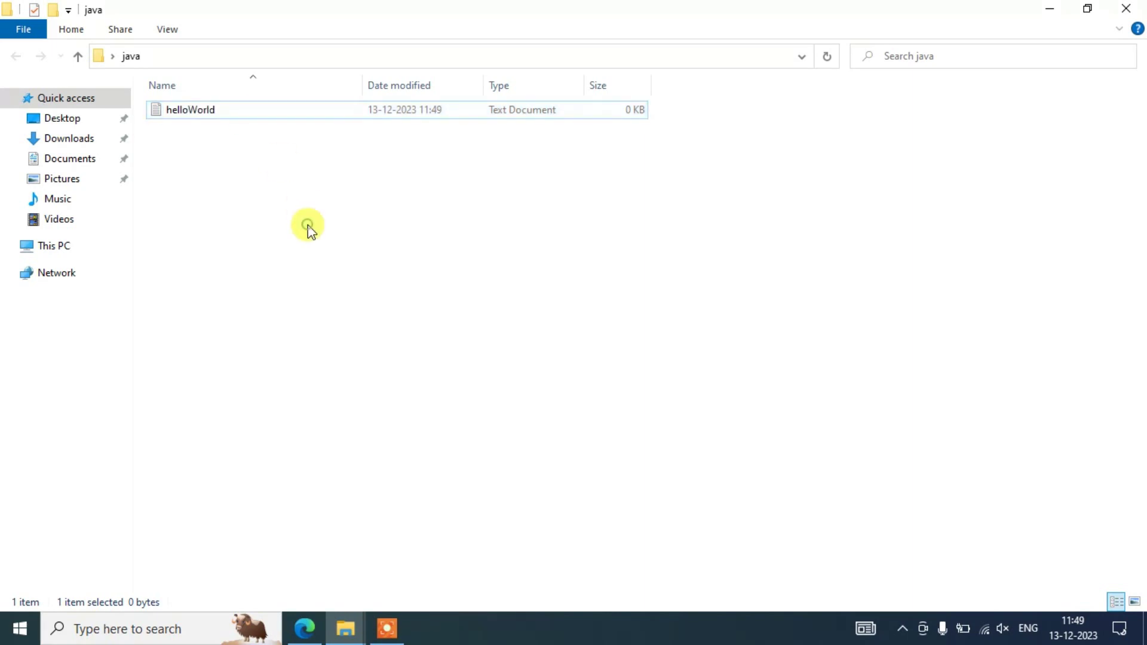
click(331, 114)
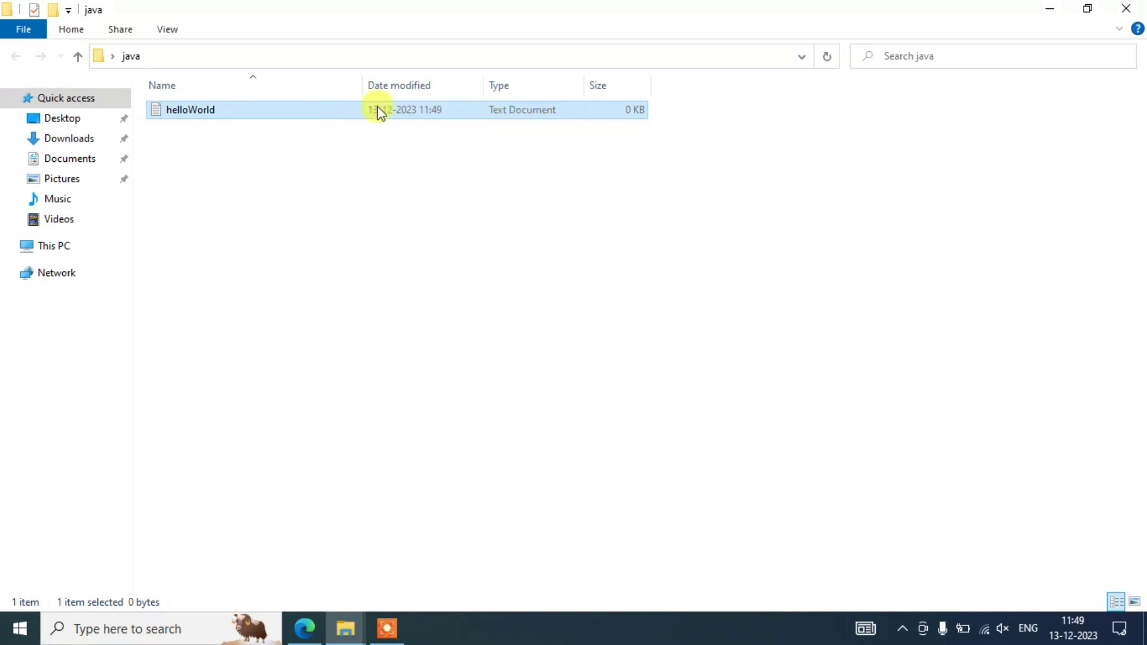
click(170, 30)
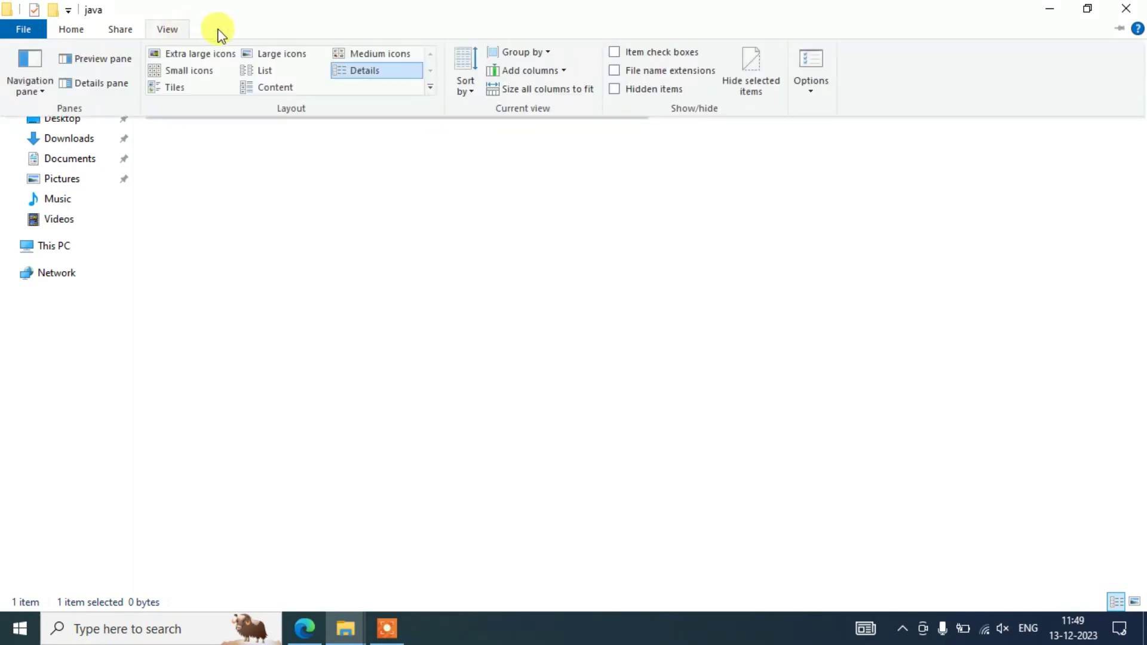
click(656, 70)
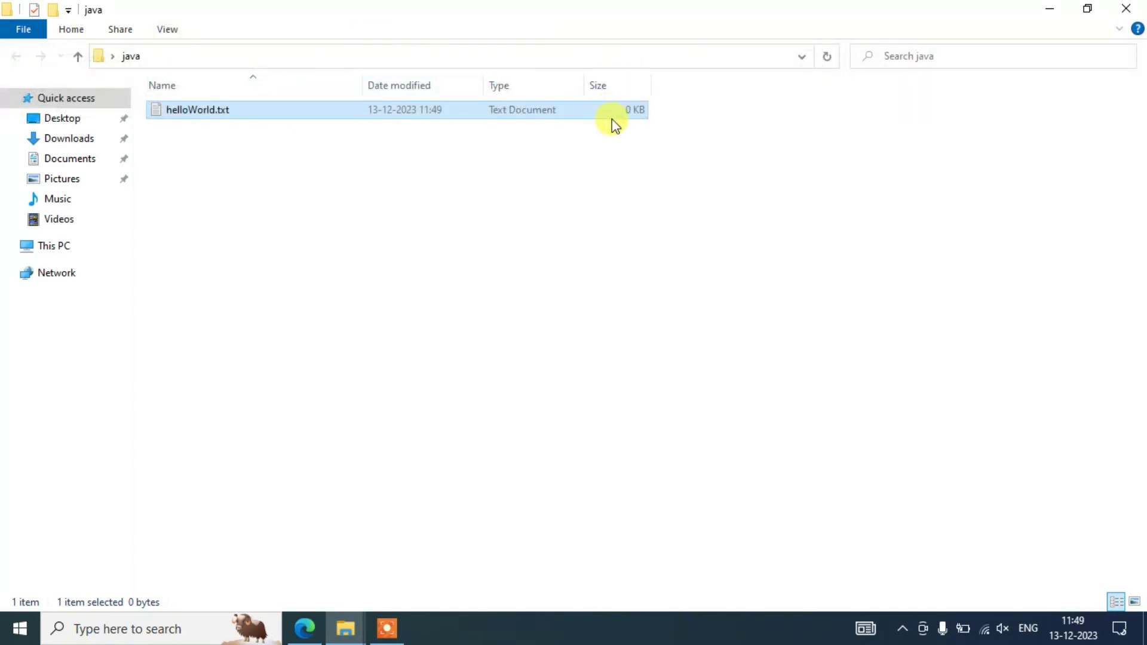
click(160, 27)
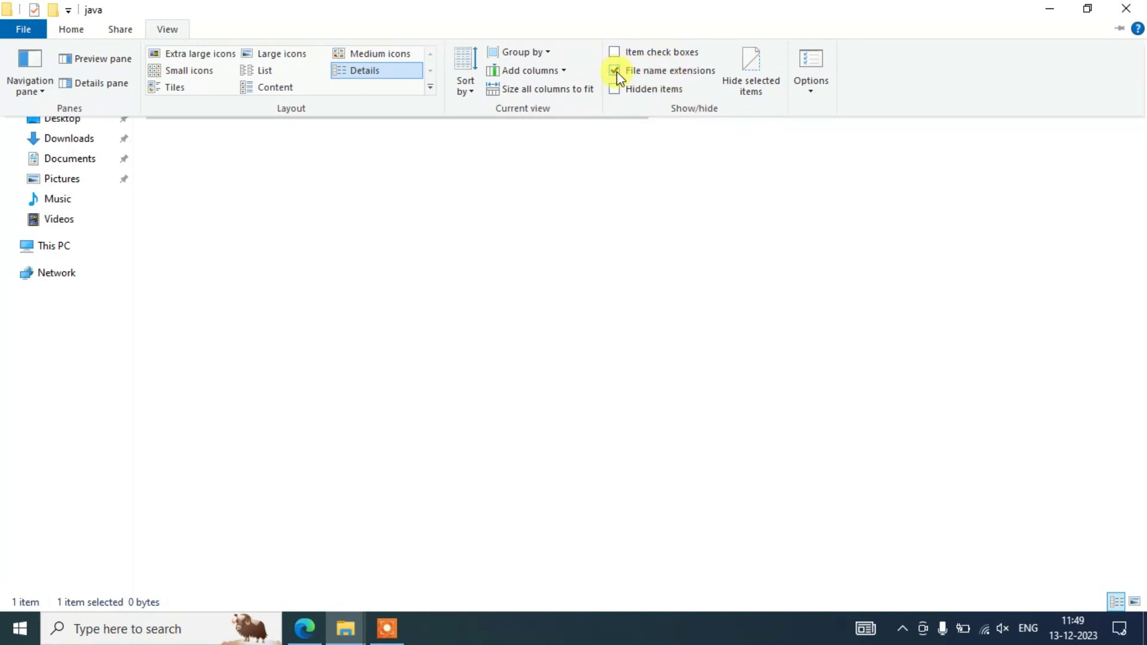
click(366, 249)
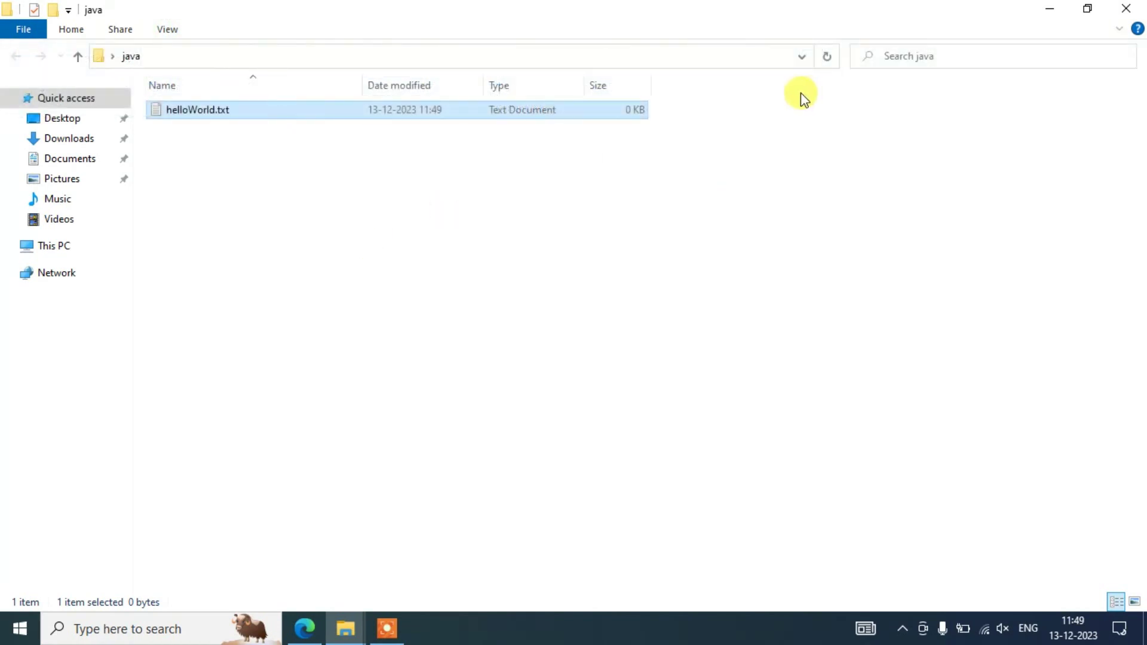
Step: Rename helloWorld.txt to helloWorld.java and confirm the extension change warning
click(230, 117)
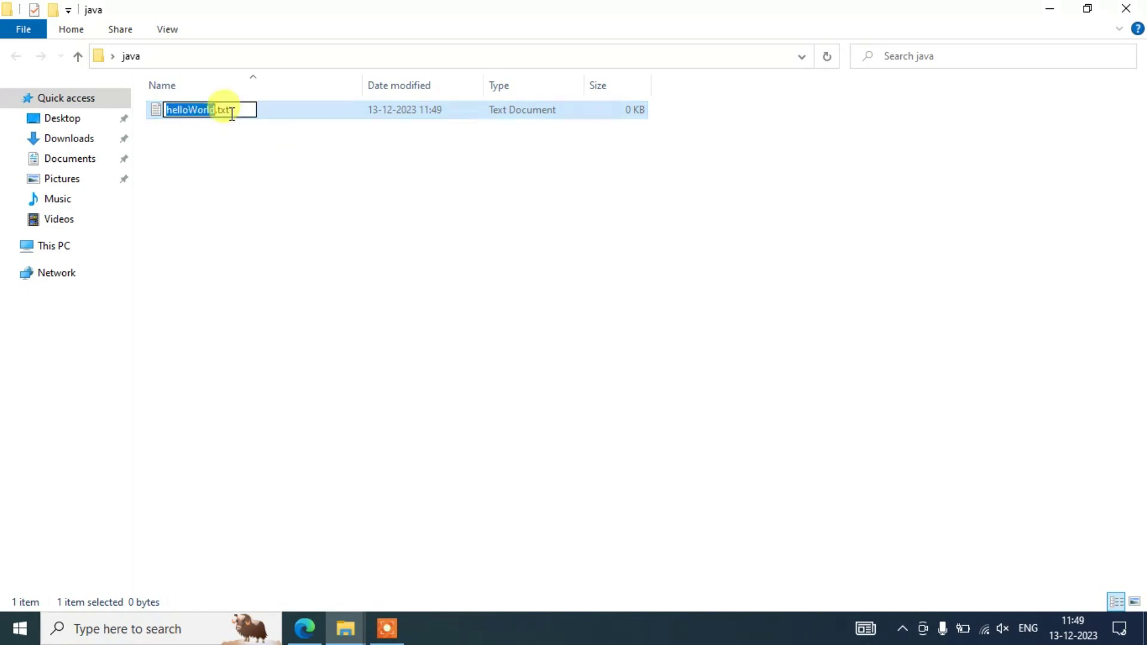
drag(235, 113, 223, 113)
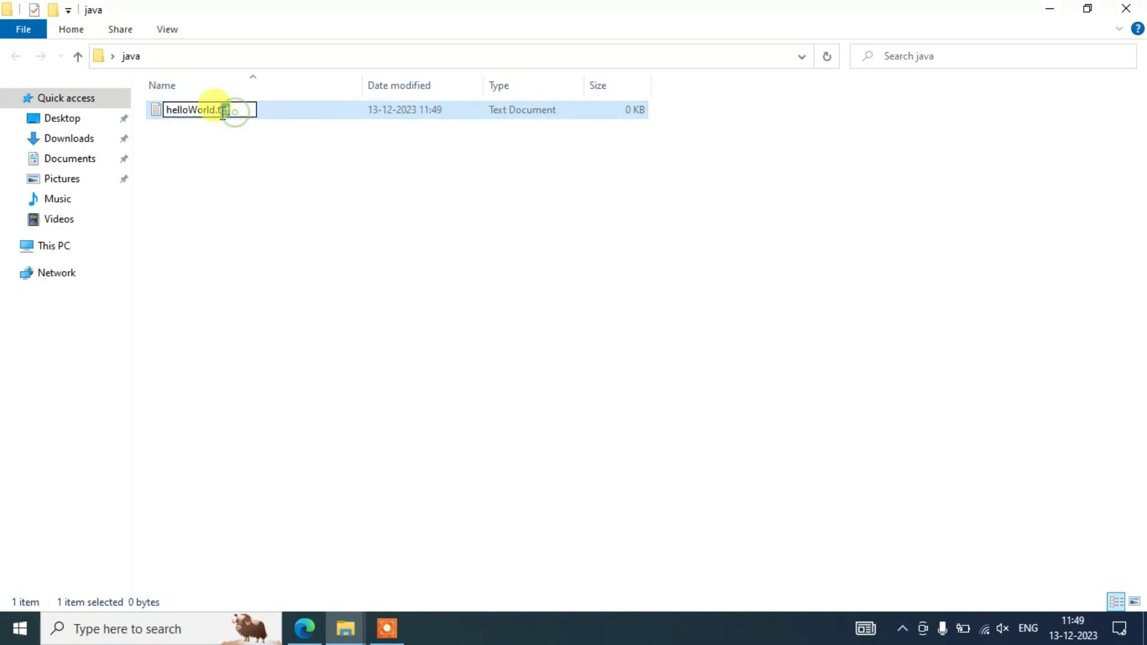
click(245, 149)
click(218, 109)
right_click(218, 110)
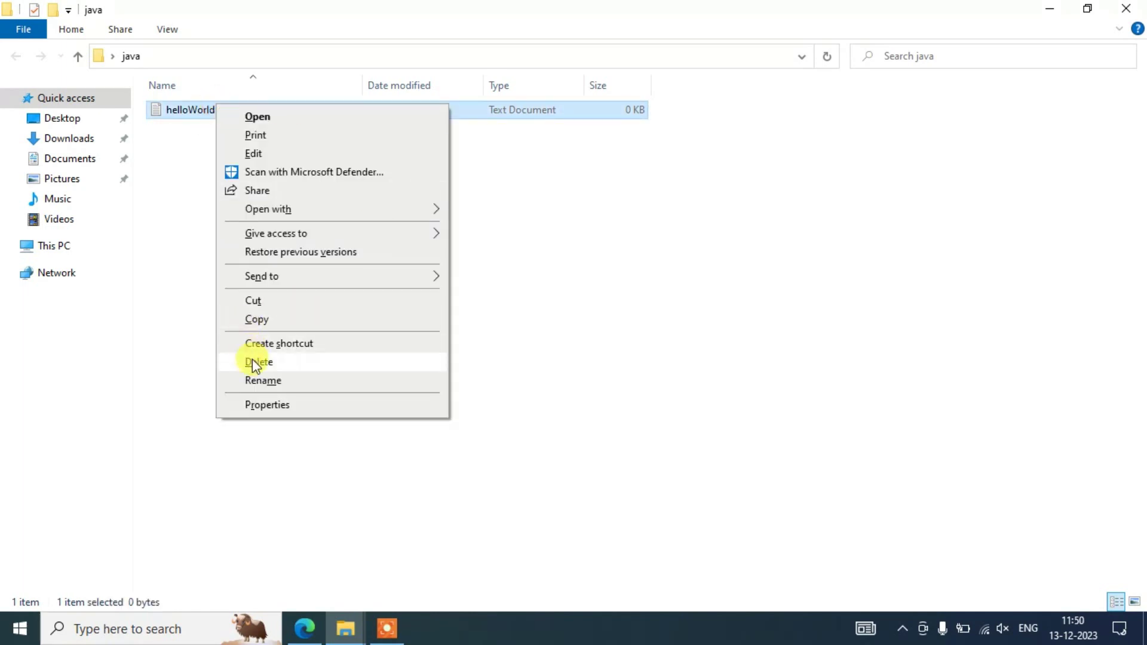
click(255, 377)
drag(233, 110, 215, 110)
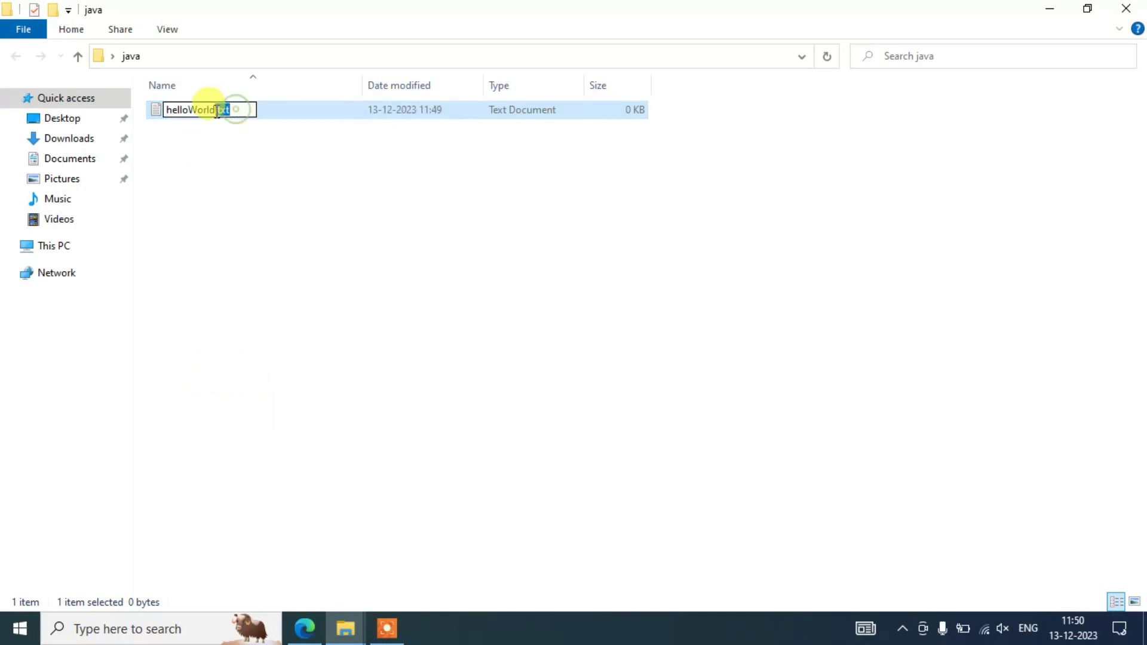
text(.java)
click(259, 200)
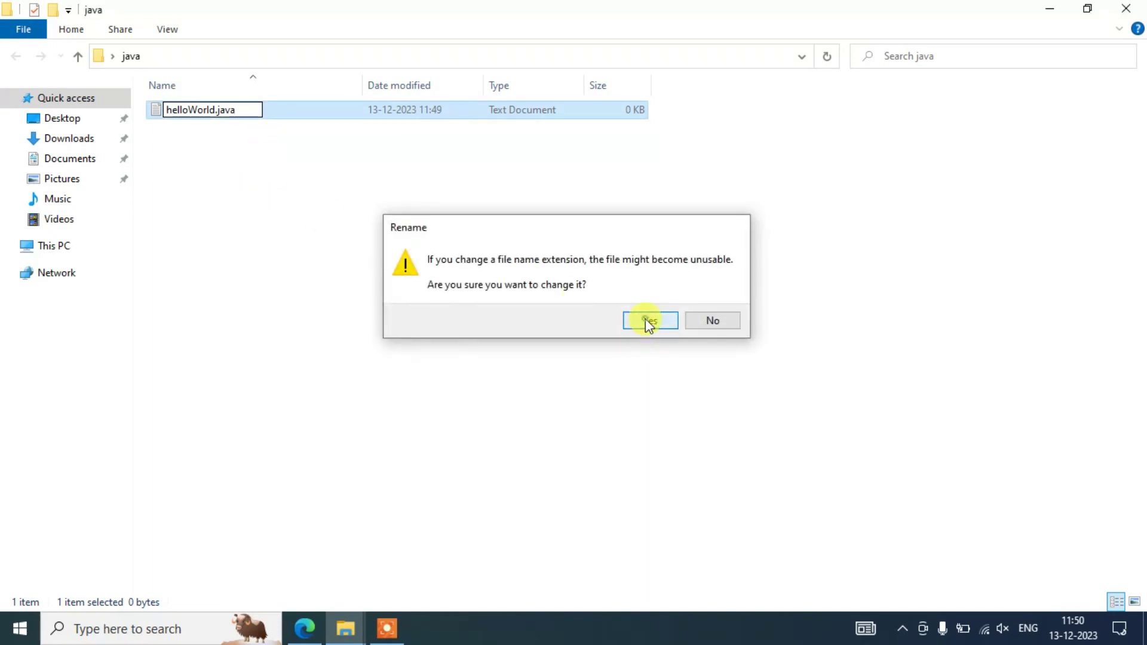
click(647, 320)
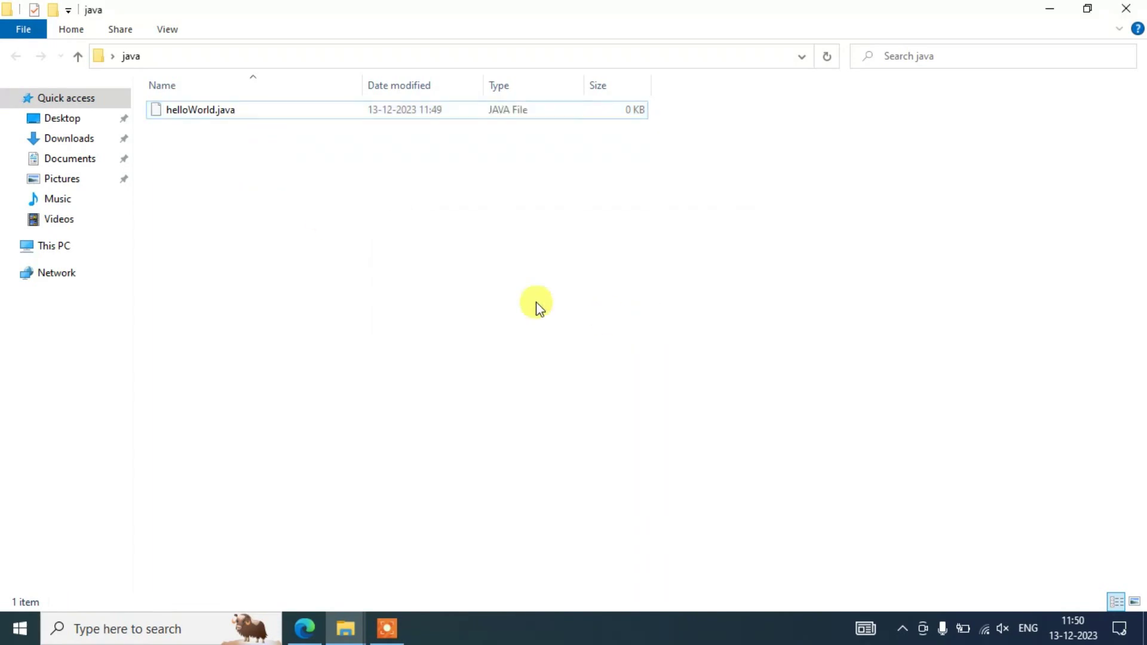
click(509, 114)
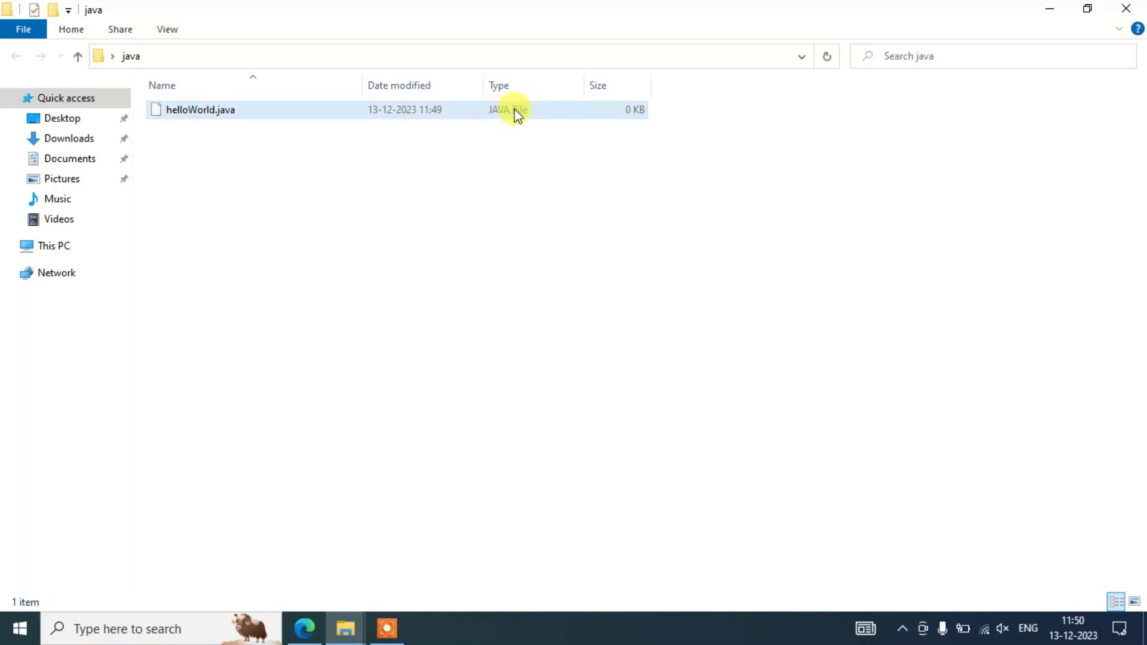